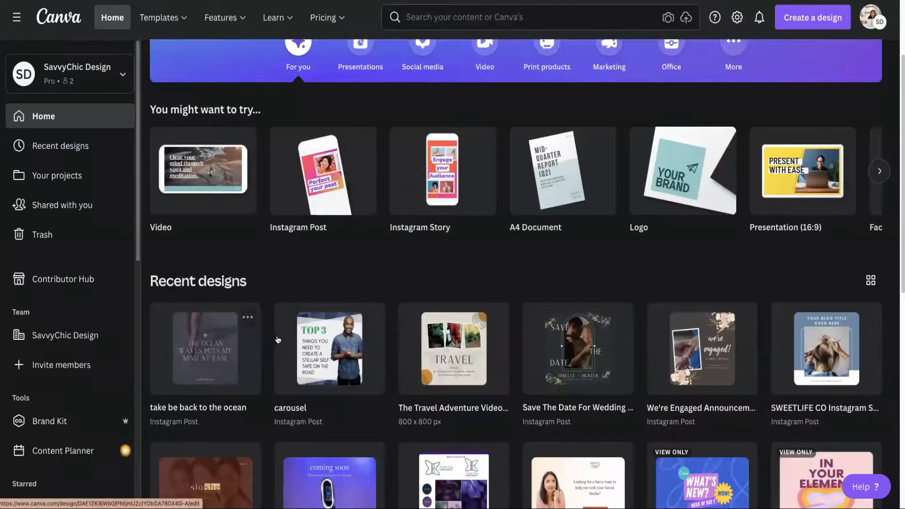
Create a new blank Instagram Post design and select its empty page
left_click(331, 193)
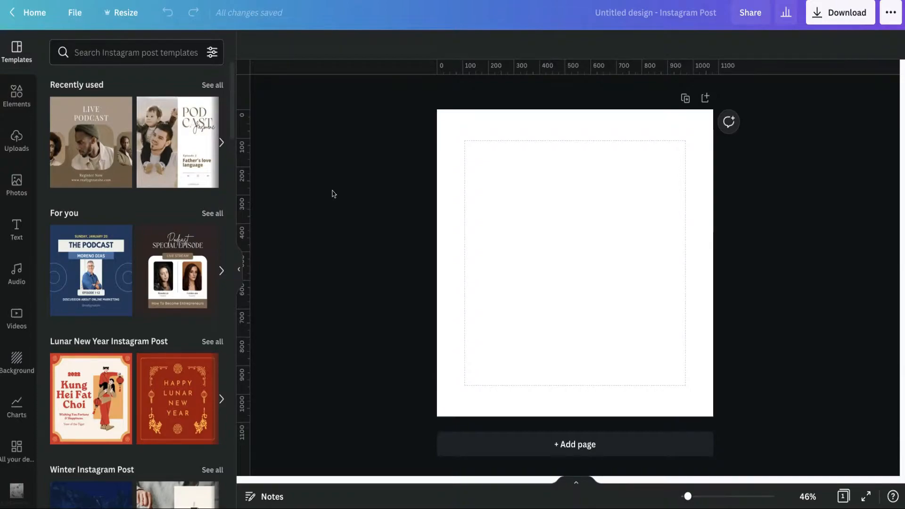
left_click(509, 149)
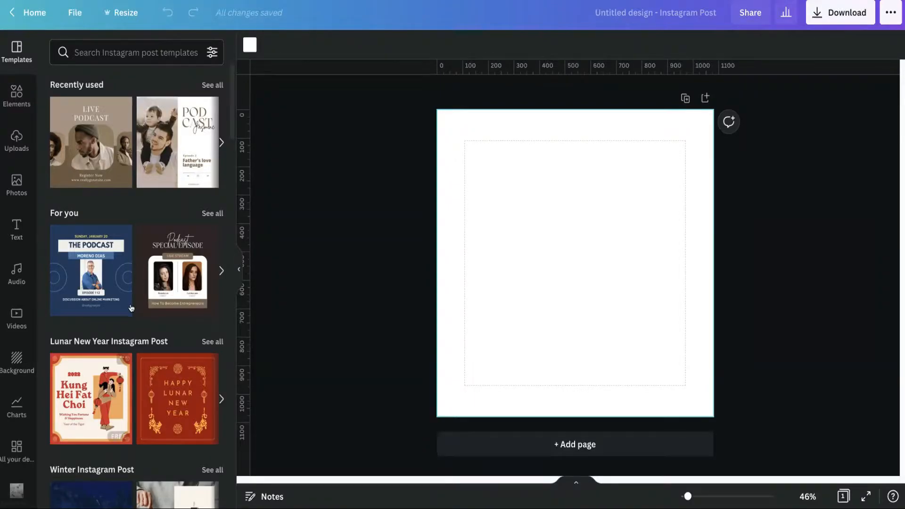
Browse the Instagram post template categories, from Lunar New Year and Winter down to Food and Sale
scroll(131, 308, "down", 2)
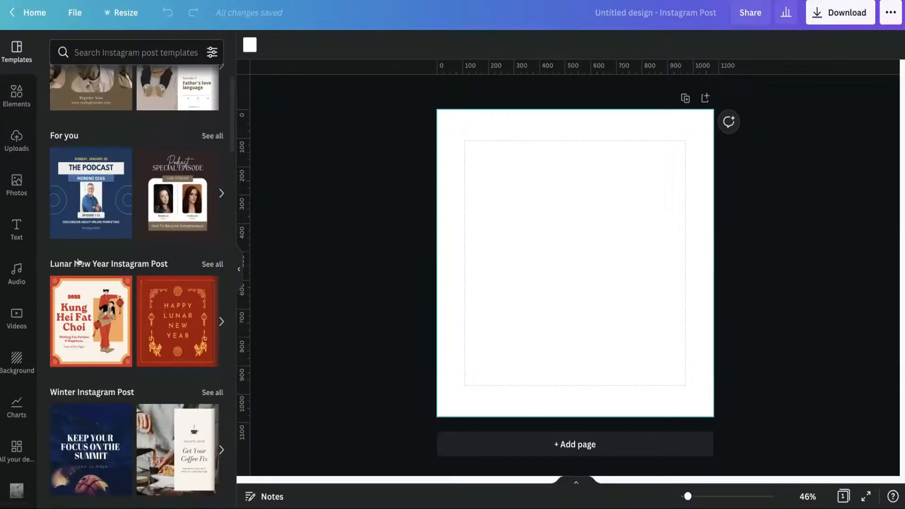
scroll(79, 262, "down", 4)
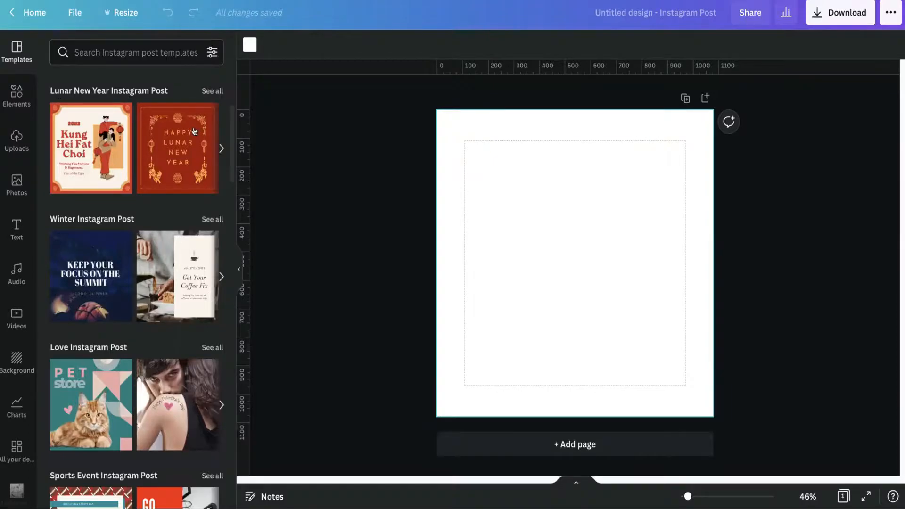
scroll(151, 276, "down", 1)
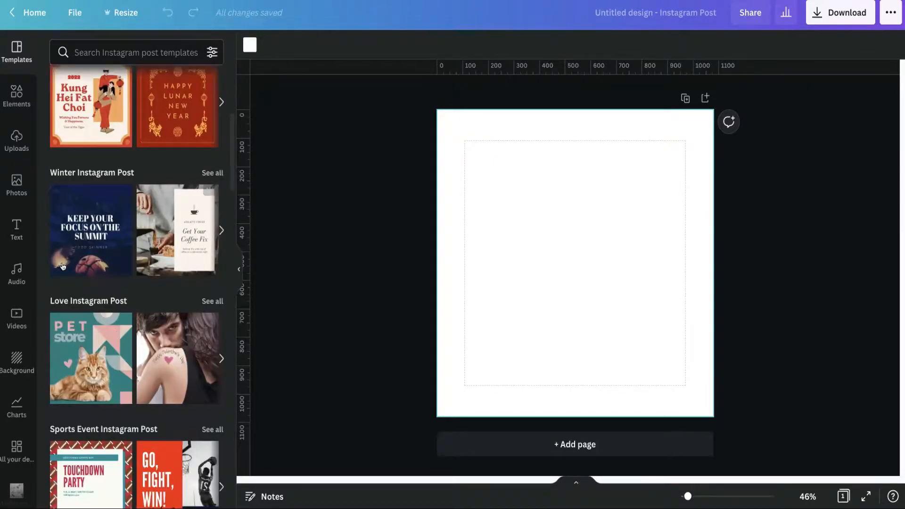
scroll(76, 337, "down", 1)
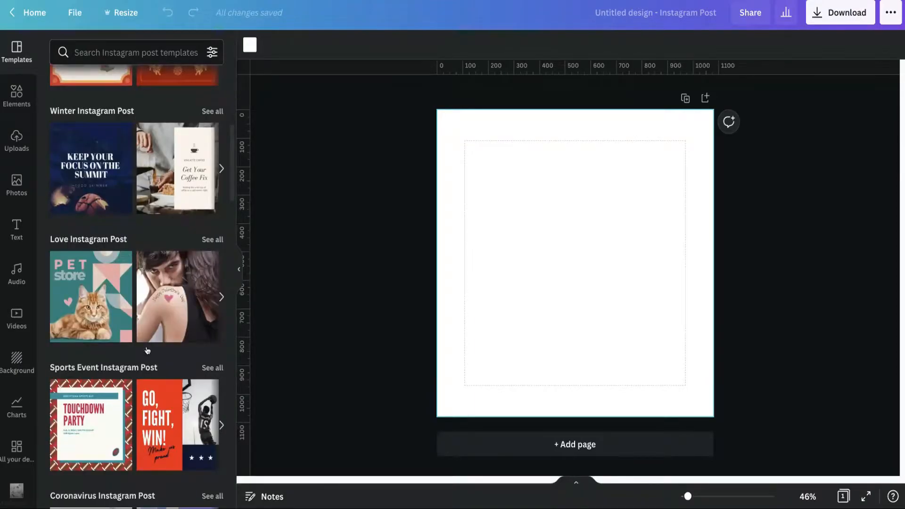
scroll(146, 368, "down", 1)
scroll(135, 191, "down", 4)
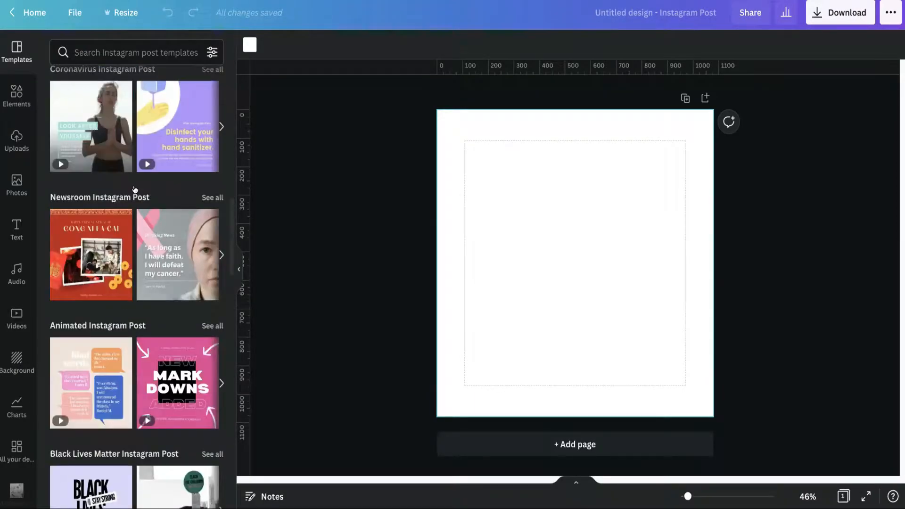
scroll(133, 191, "down", 2)
scroll(87, 300, "down", 1)
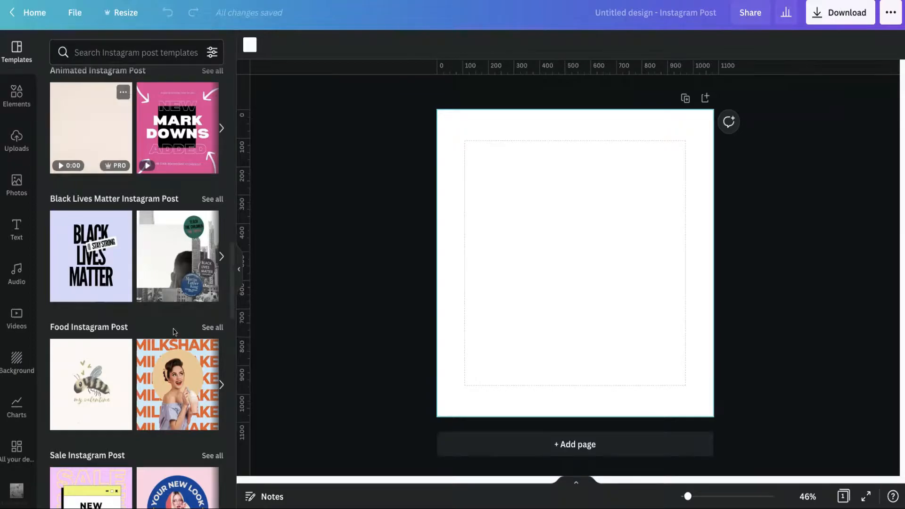
scroll(174, 327, "up", 8)
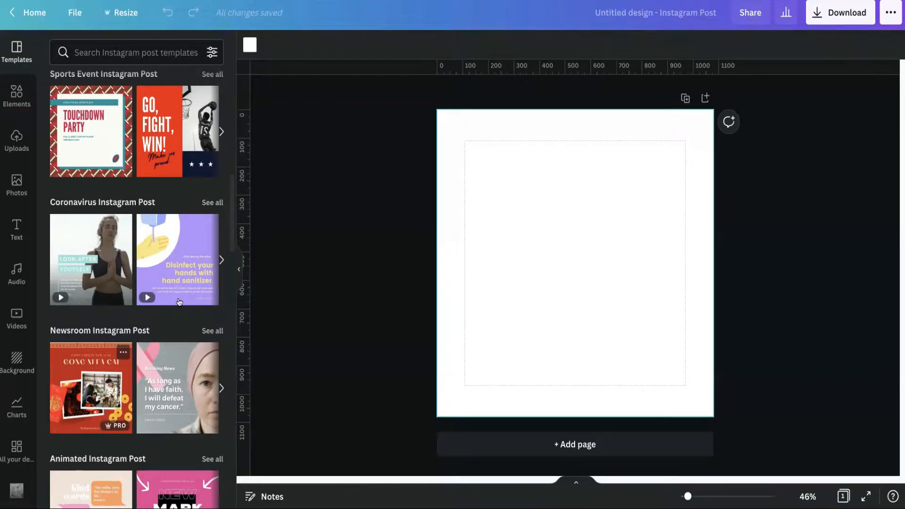
scroll(190, 291, "down", 1)
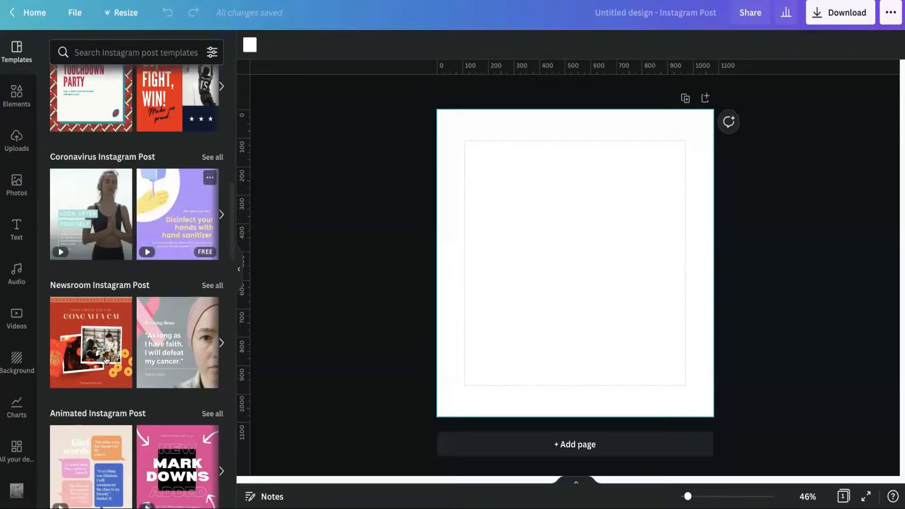
scroll(95, 332, "down", 2)
scroll(95, 332, "down", 4)
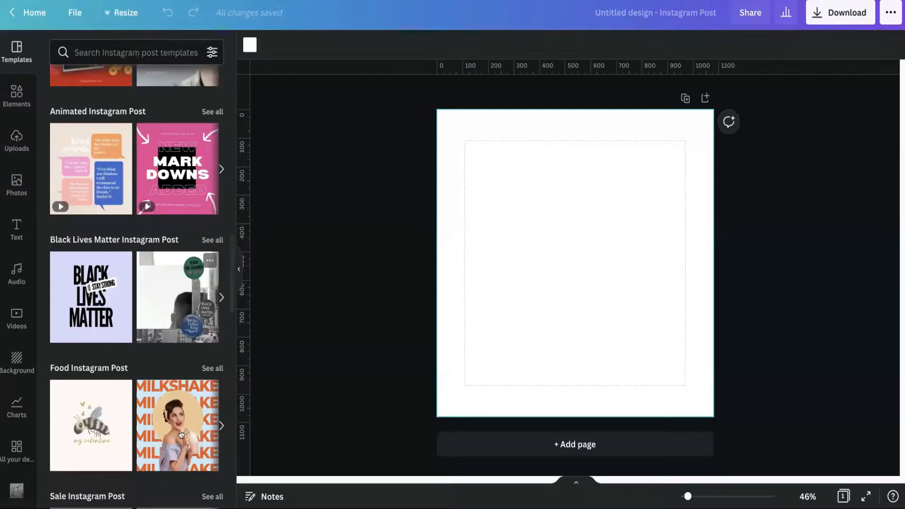
scroll(113, 434, "down", 3)
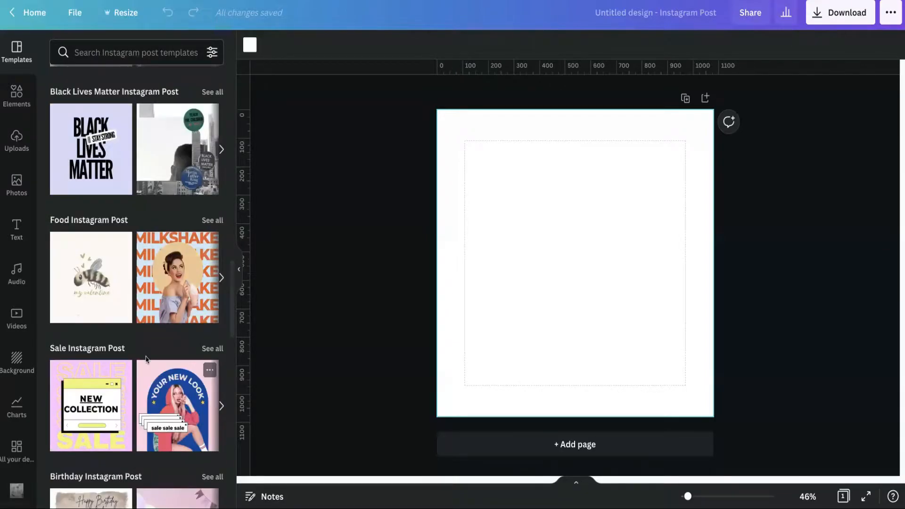
Search the templates for podcast and apply the Brown And White Minimalist Podcast Instagram Post template to the page
left_click(96, 54)
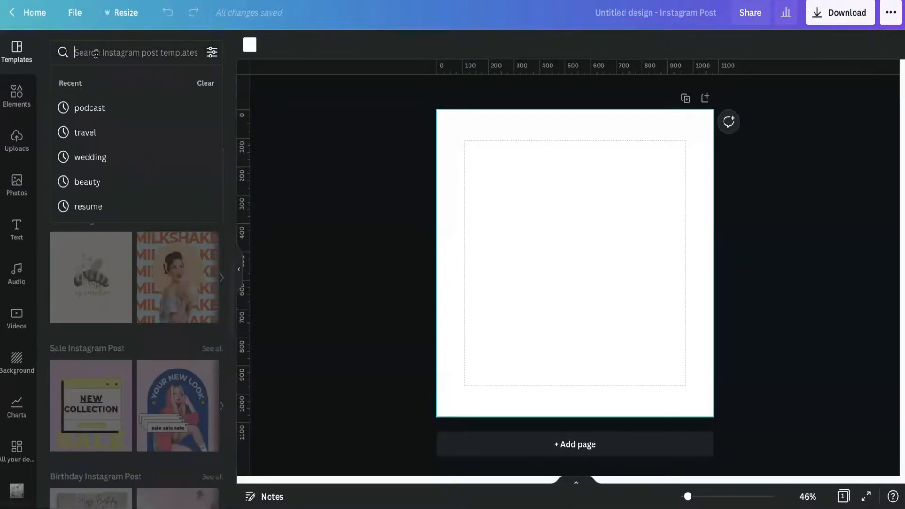
left_click(94, 108)
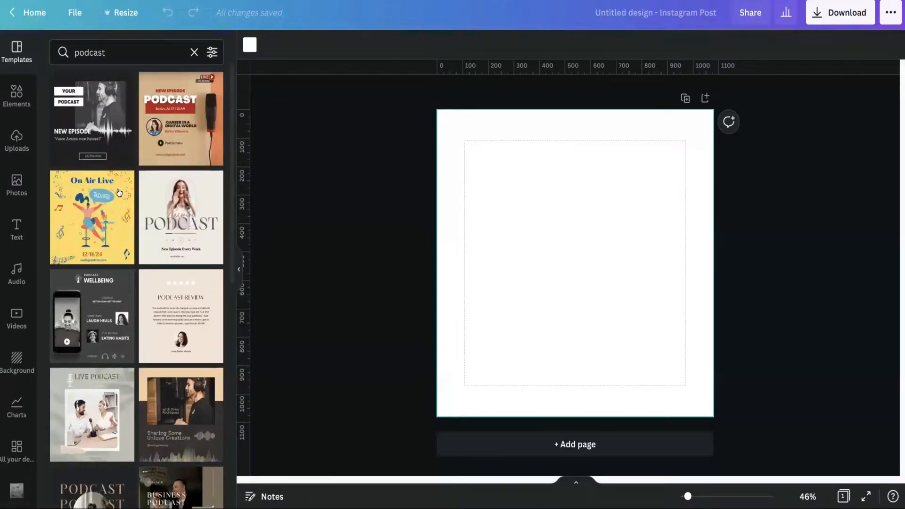
scroll(157, 285, "down", 3)
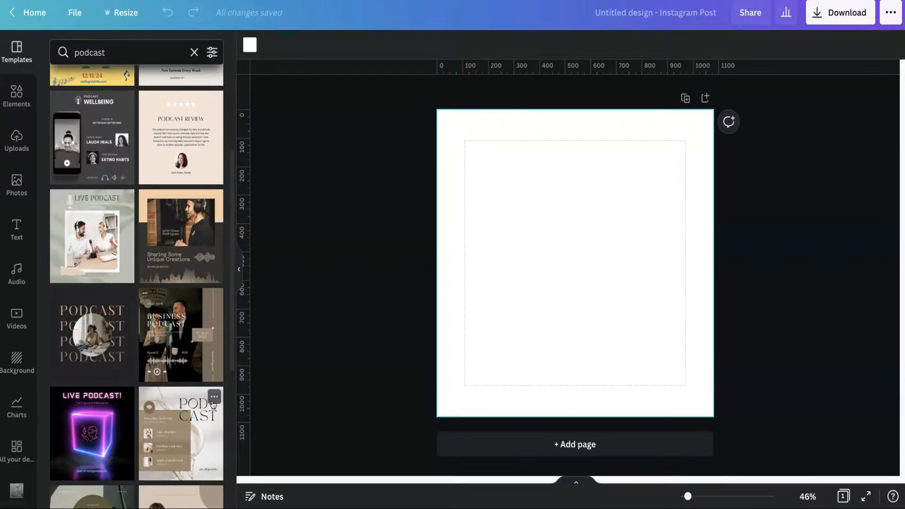
scroll(184, 329, "down", 2)
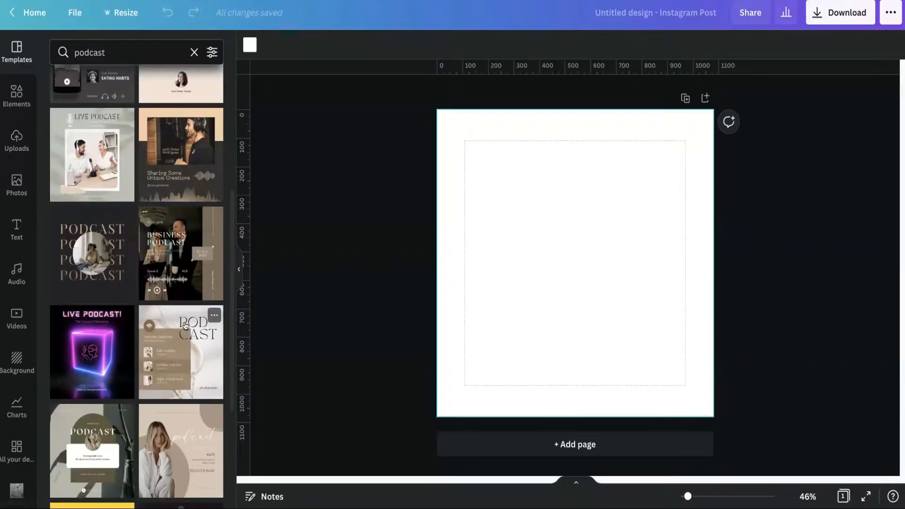
left_click(217, 320)
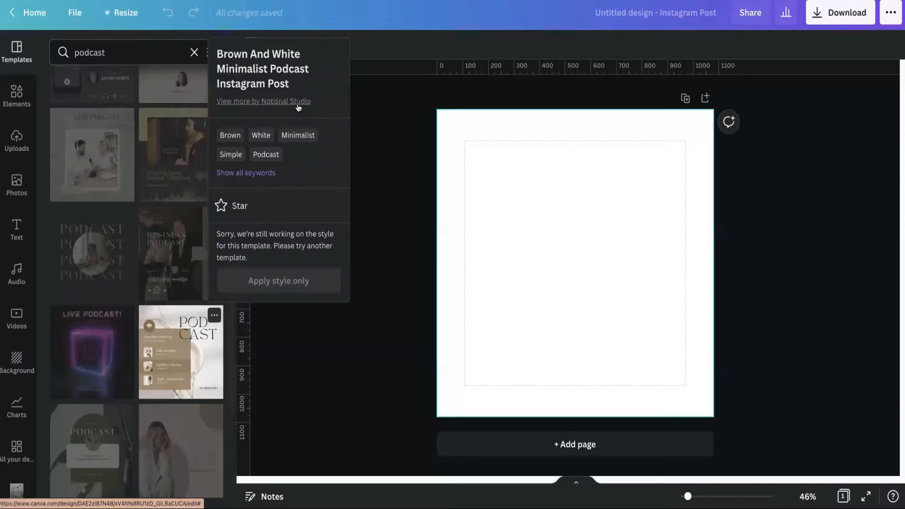
left_click(195, 355)
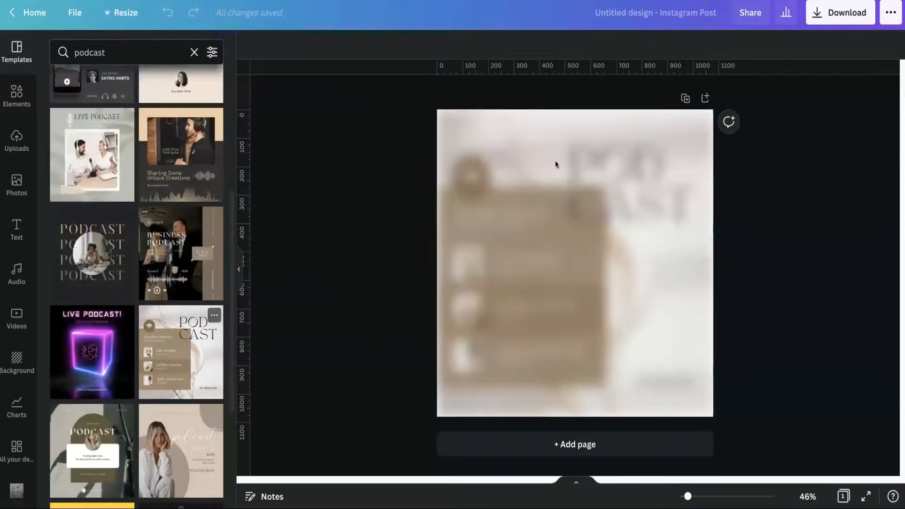
left_click(492, 374)
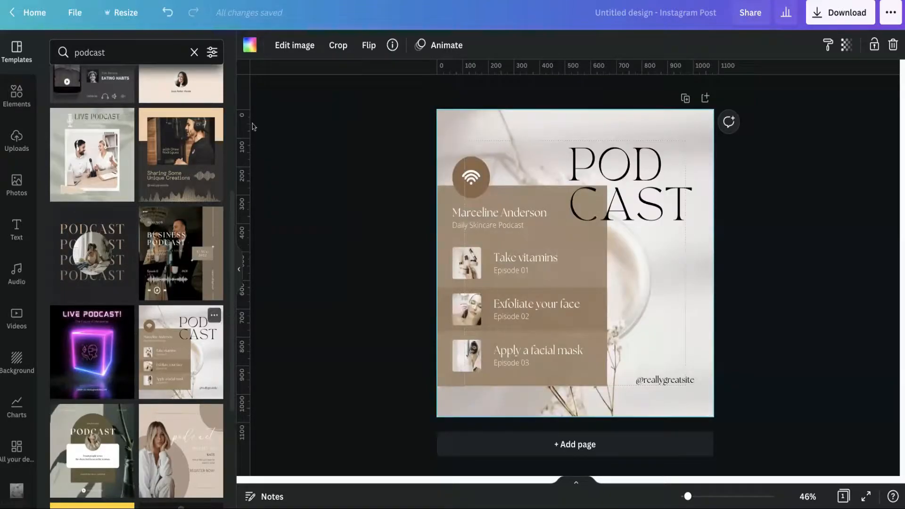
List more templates by Notisnal Studio, the creator of the applied podcast template, and look through their designs
left_click(214, 315)
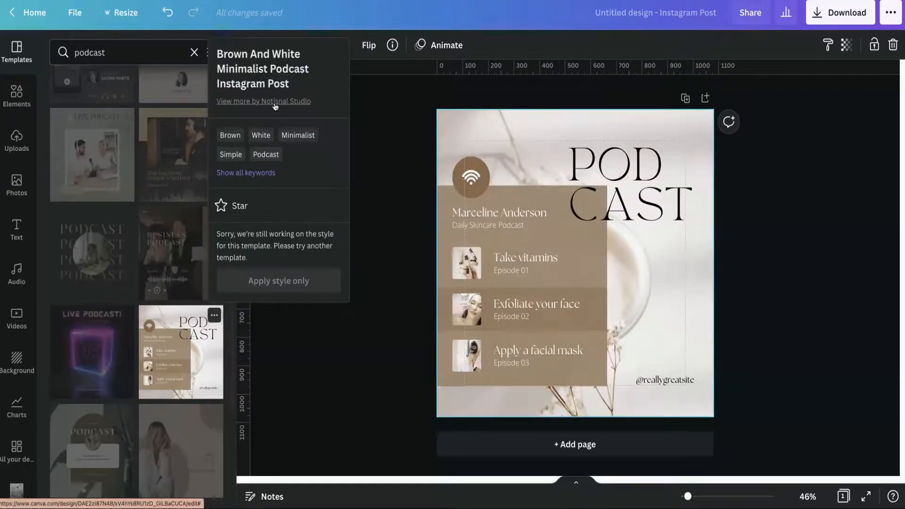
left_click(275, 102)
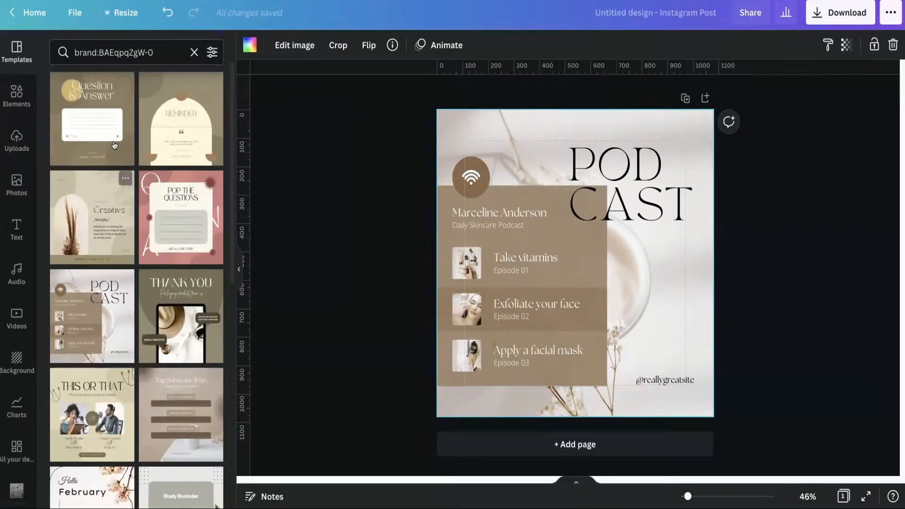
scroll(129, 216, "down", 2)
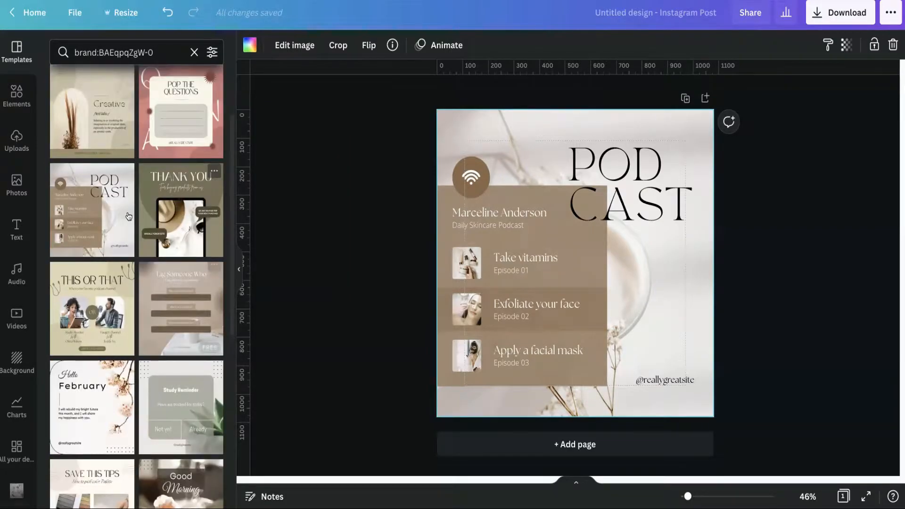
scroll(117, 303, "down", 2)
scroll(120, 348, "down", 3)
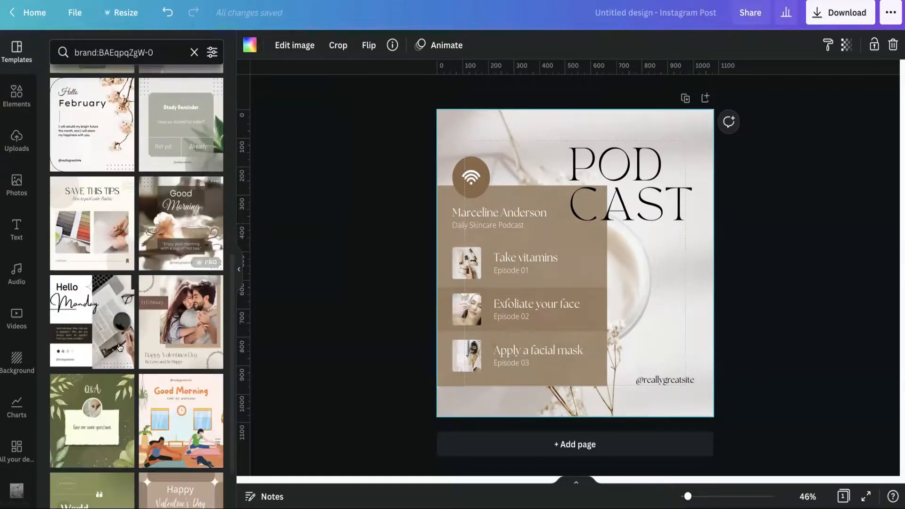
scroll(120, 348, "down", 3)
scroll(160, 399, "down", 1)
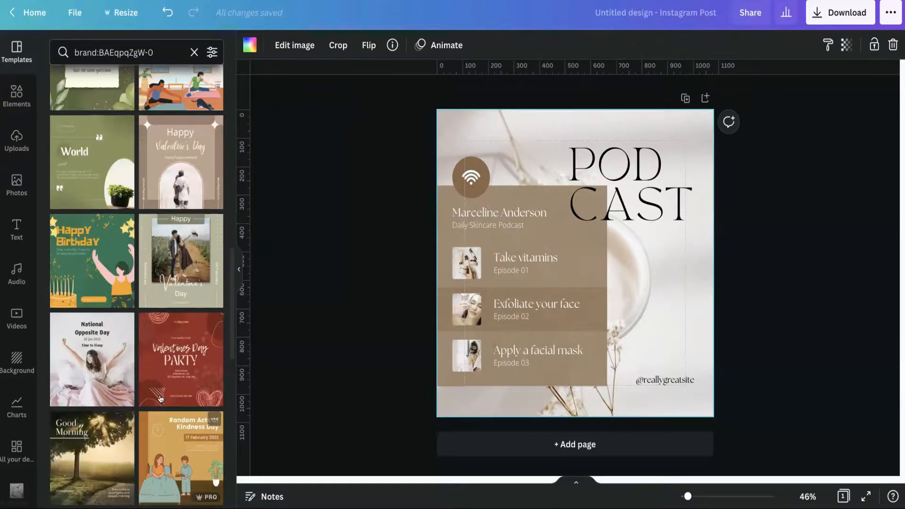
scroll(160, 398, "down", 3)
scroll(160, 399, "down", 4)
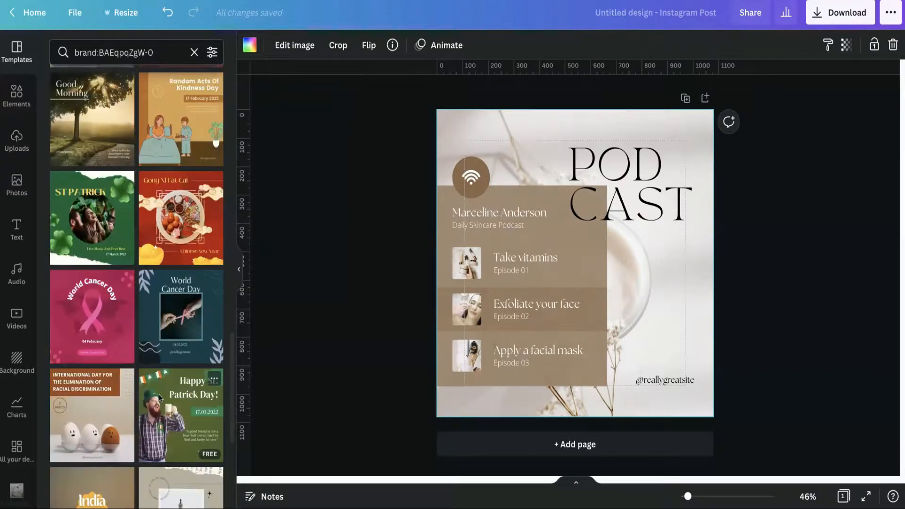
scroll(160, 399, "down", 7)
scroll(160, 398, "down", 1)
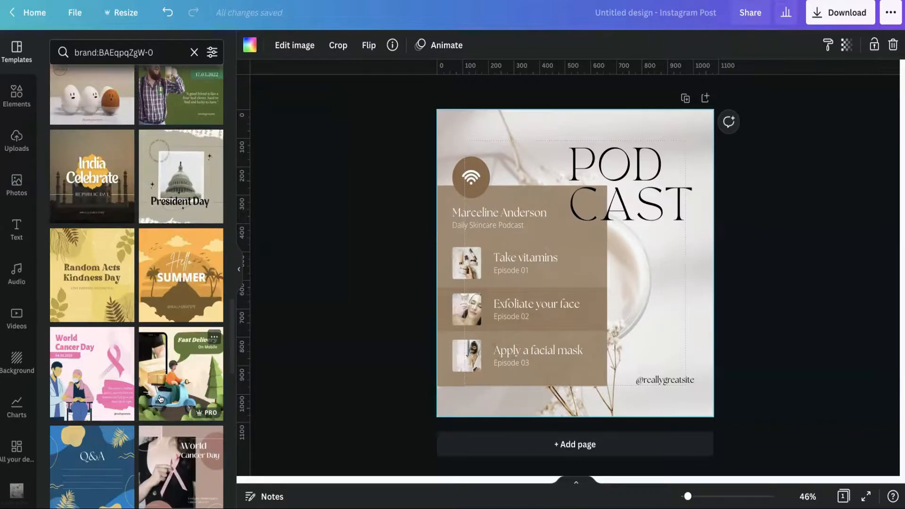
Add a second page and paste the creator's search code brand:BAEqpqZgW-0 as text at the page's upper-left margin
left_click(497, 452)
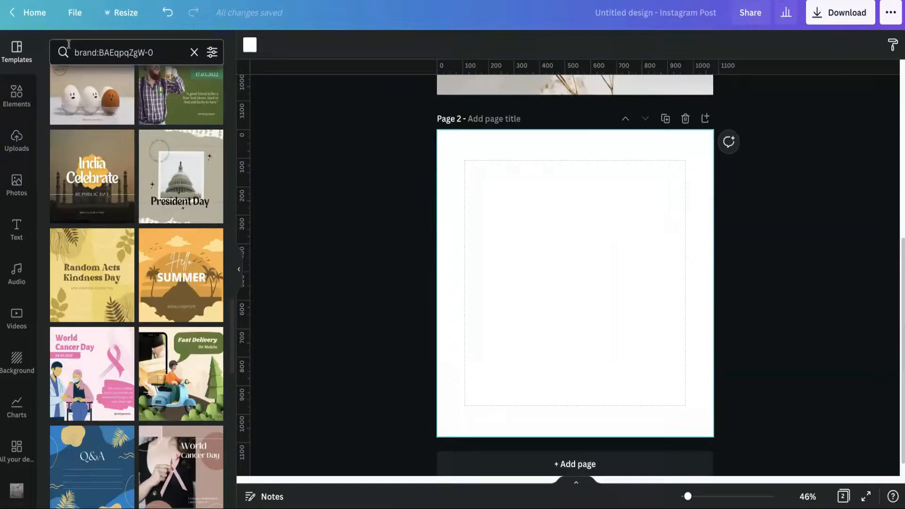
left_click(109, 43)
key("ctrl+c")
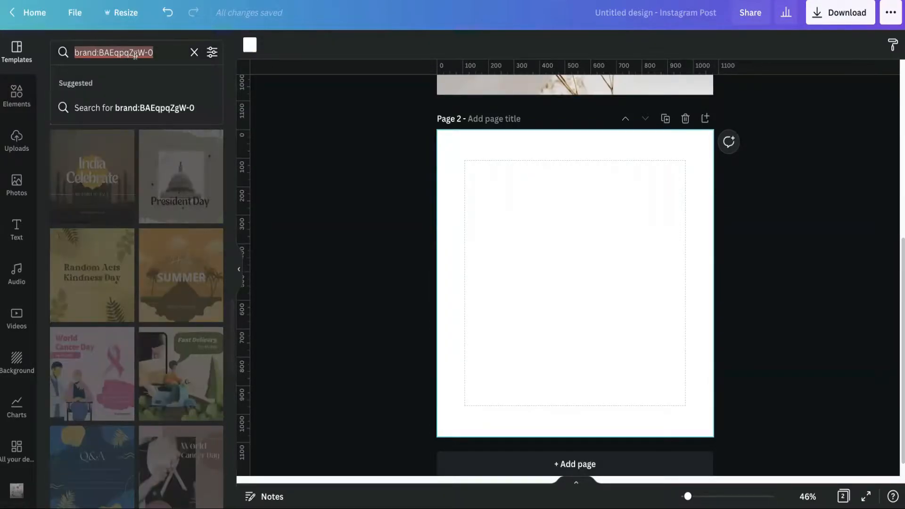
left_click(548, 191)
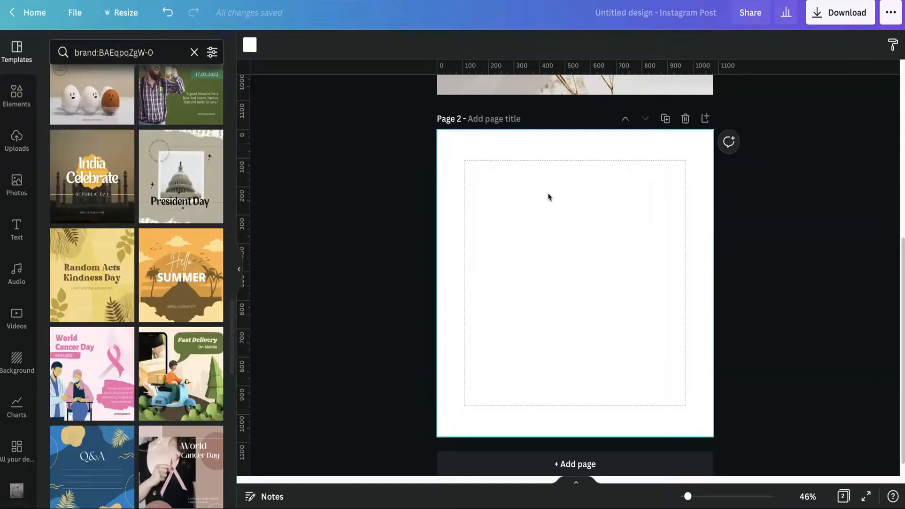
key("ctrl+v")
left_click_drag(579, 275, 515, 162)
left_click(611, 243)
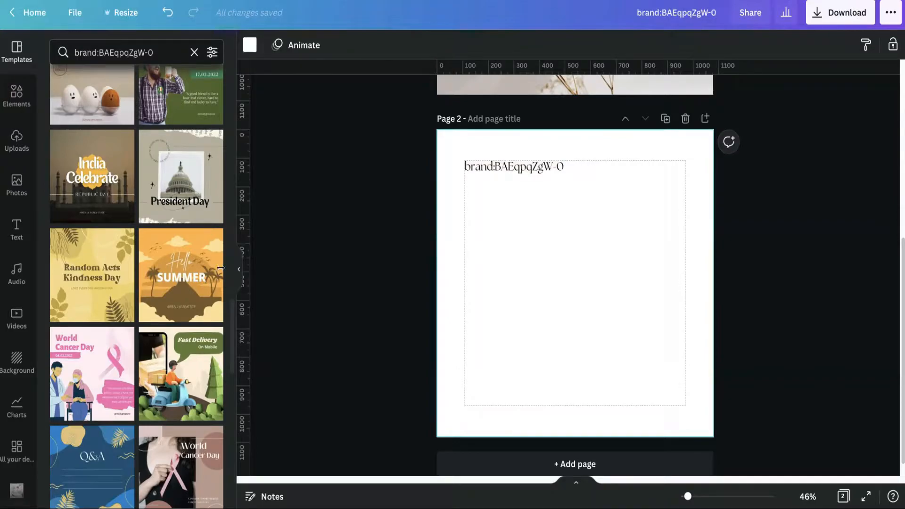
Look through the rest of the creator's templates, then replace the brand search with a search for podcast templates
scroll(140, 316, "down", 10)
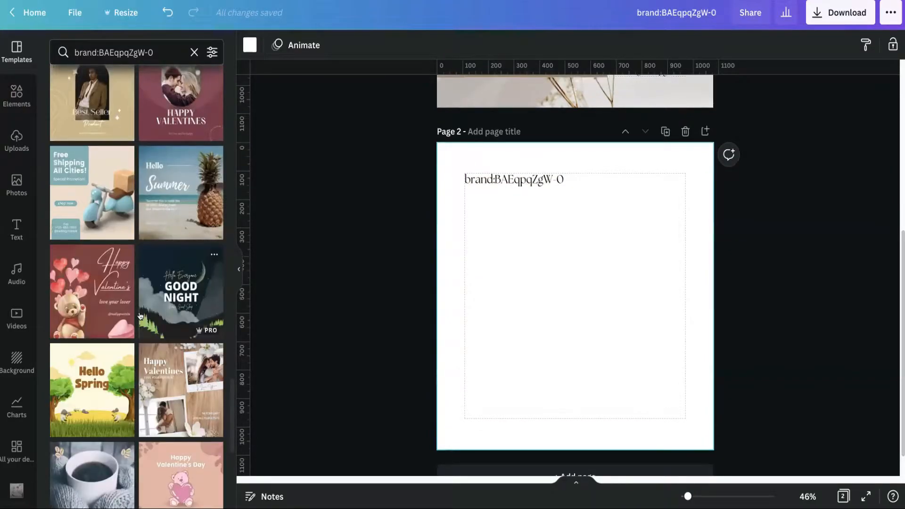
scroll(134, 330, "down", 5)
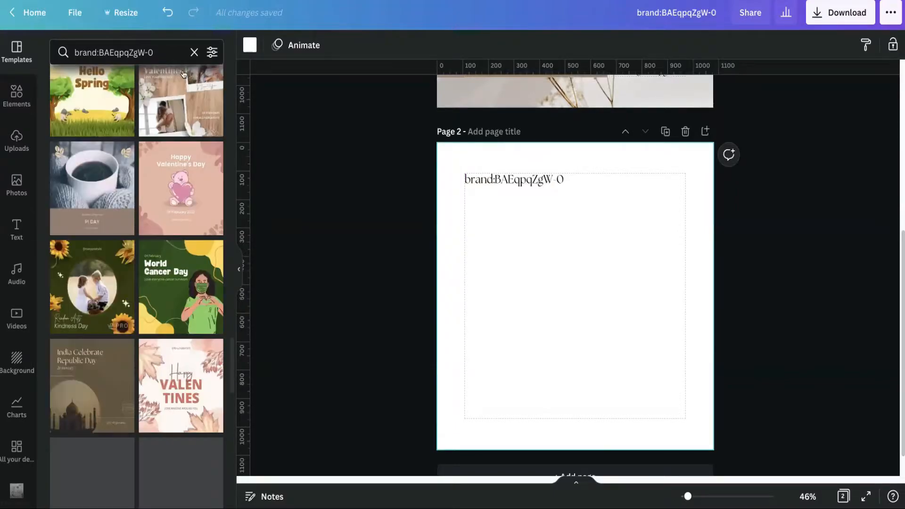
left_click(190, 57)
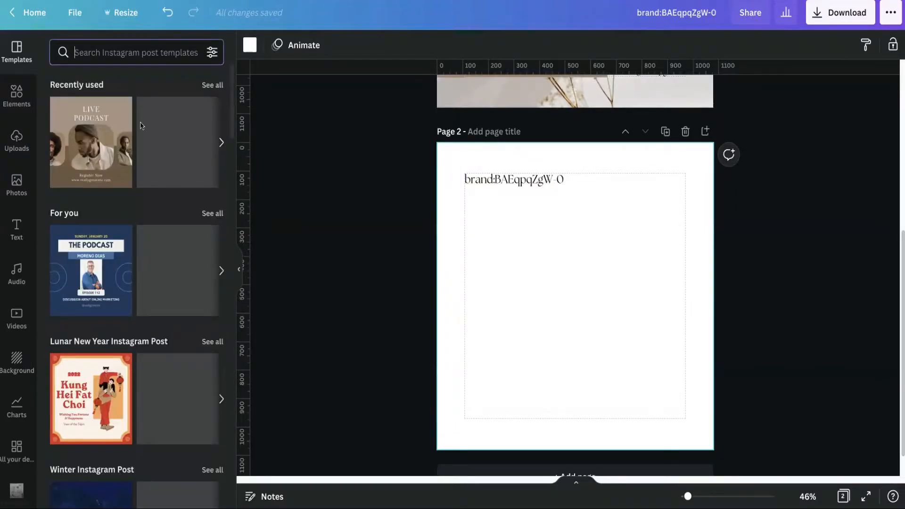
scroll(124, 150, "down", 8)
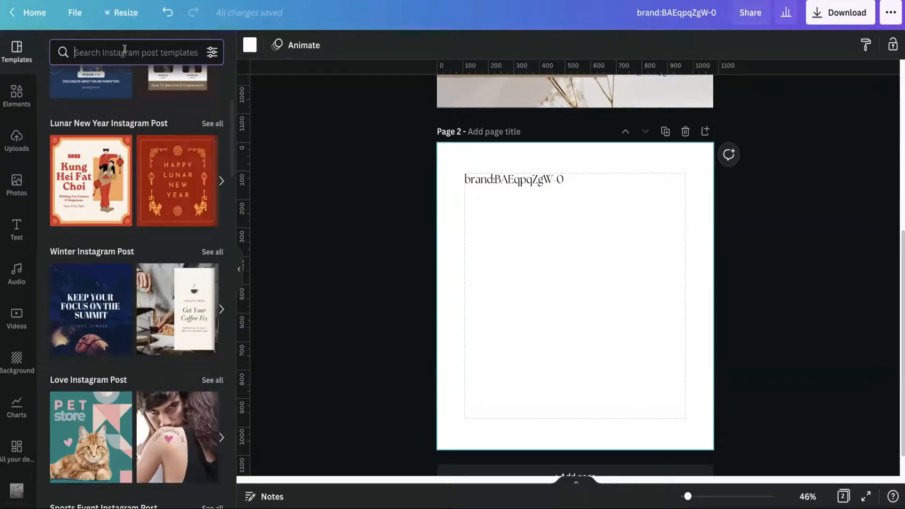
type("pod")
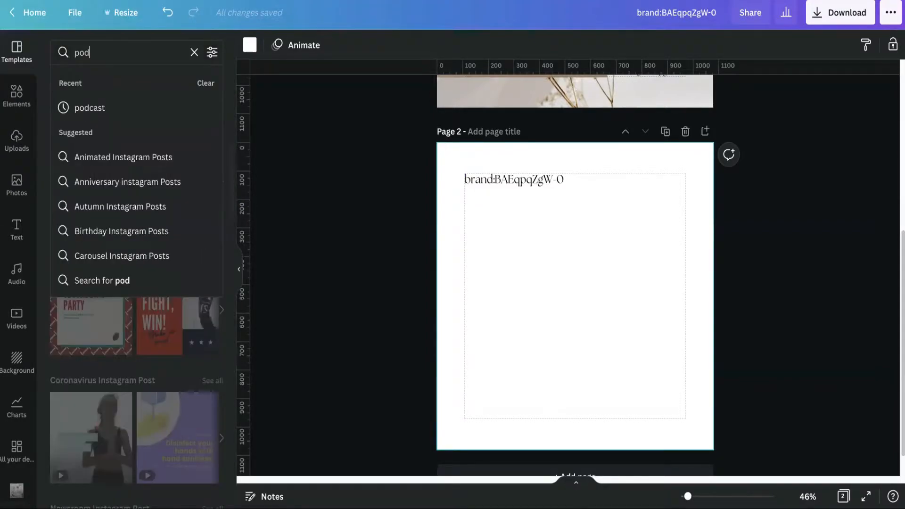
left_click(127, 108)
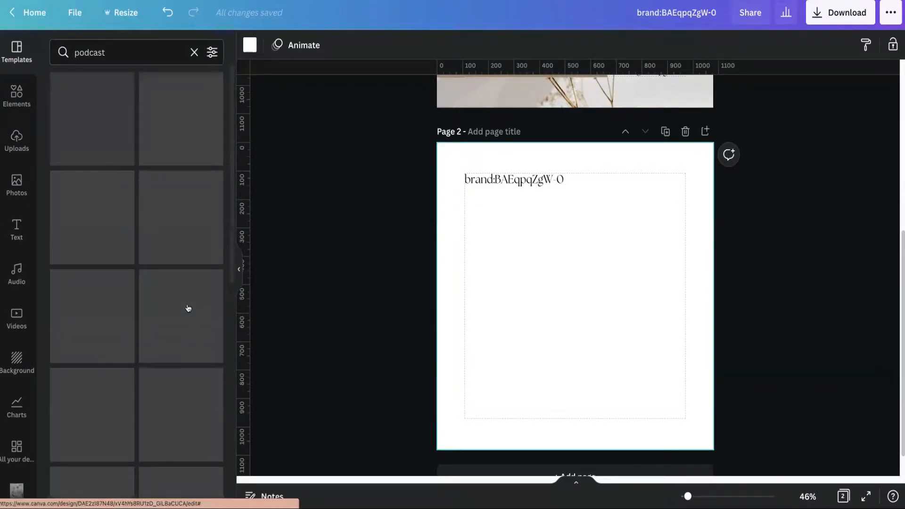
Find the olive-green podcast template with the round portrait and list more templates by its creator
scroll(190, 313, "down", 5)
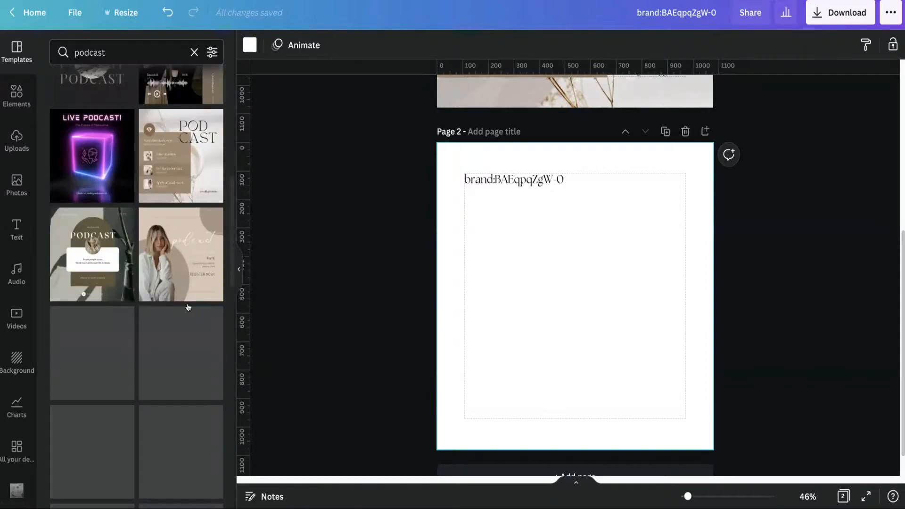
scroll(188, 307, "down", 2)
scroll(116, 139, "up", 2)
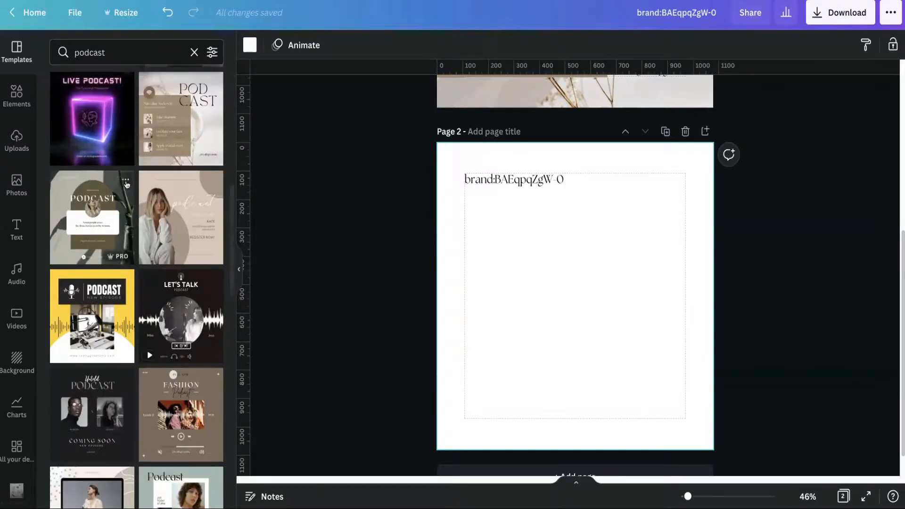
left_click(126, 184)
left_click(189, 247)
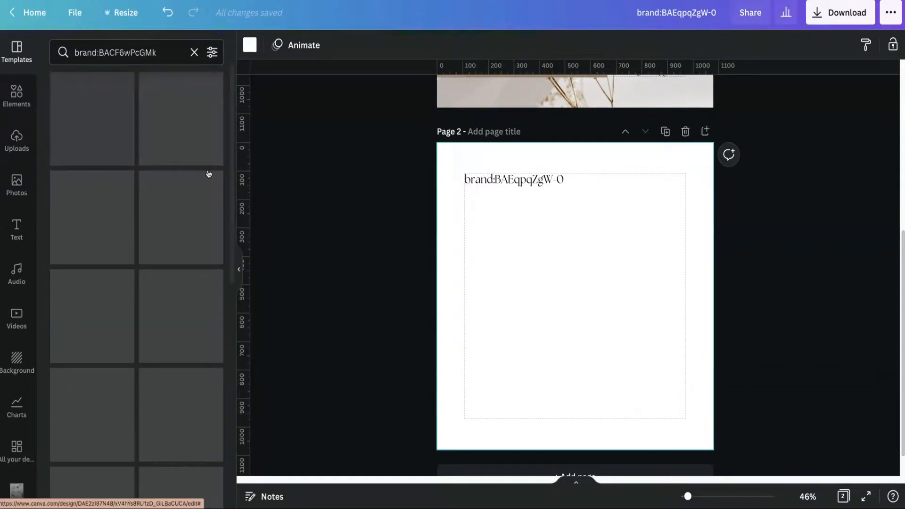
Look through the creator's templates under brand:BACF6wPcGMk for designs that match in style and colour
scroll(175, 270, "down", 5)
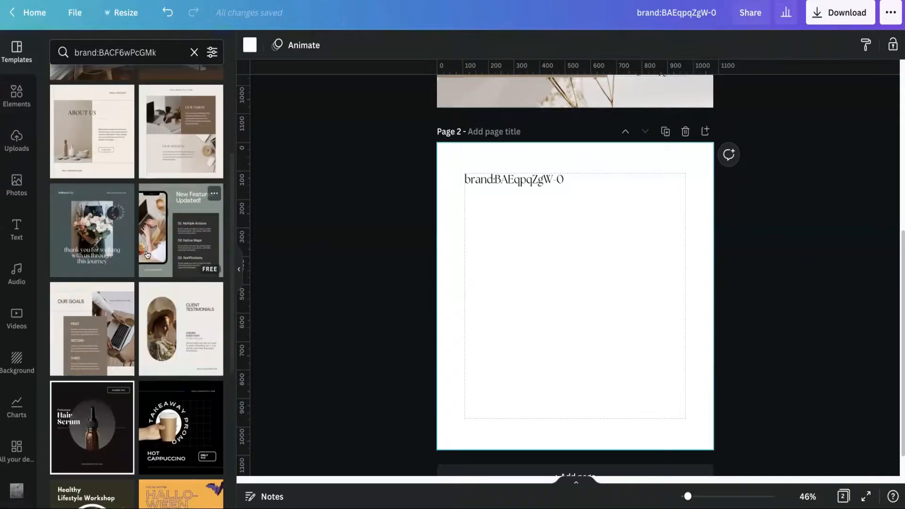
scroll(146, 255, "down", 3)
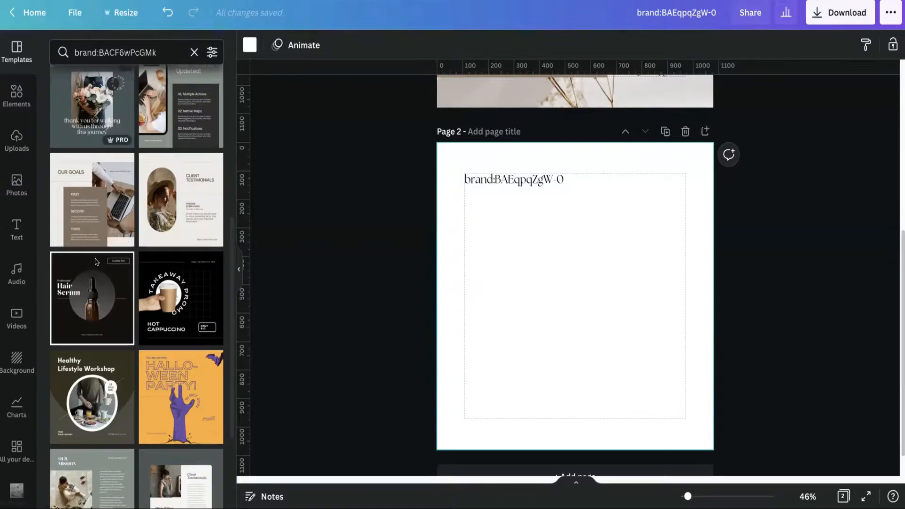
scroll(96, 264, "down", 1)
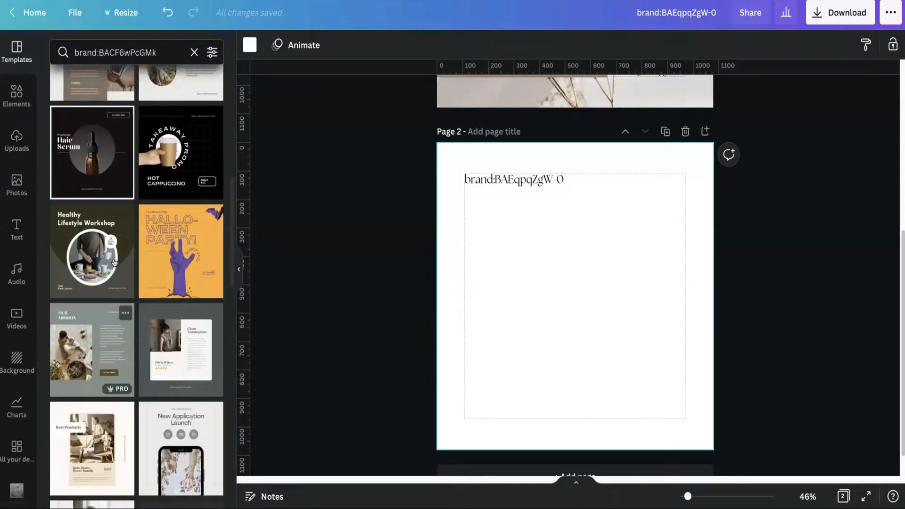
scroll(115, 264, "down", 4)
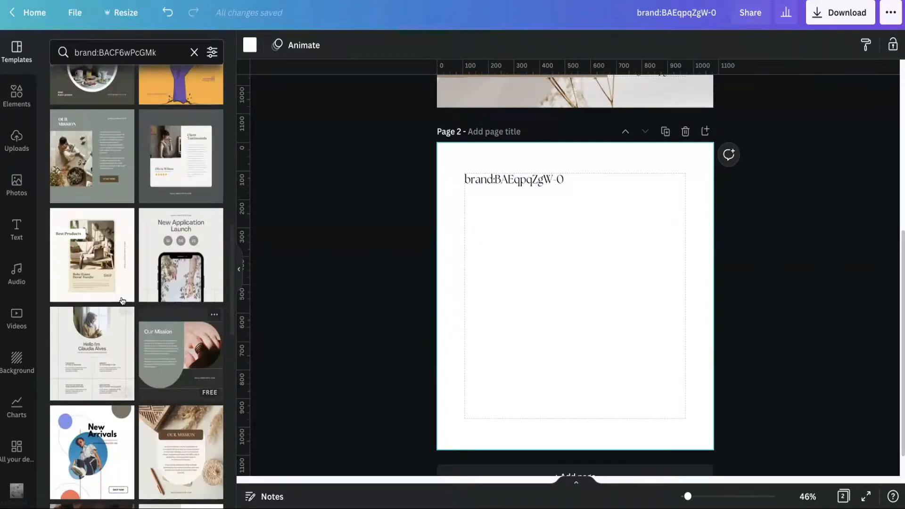
scroll(105, 283, "down", 8)
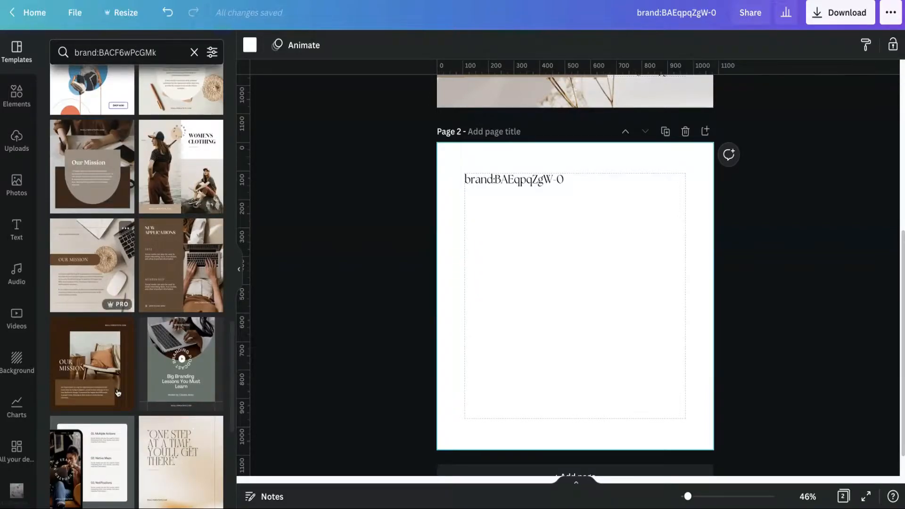
scroll(117, 251, "down", 4)
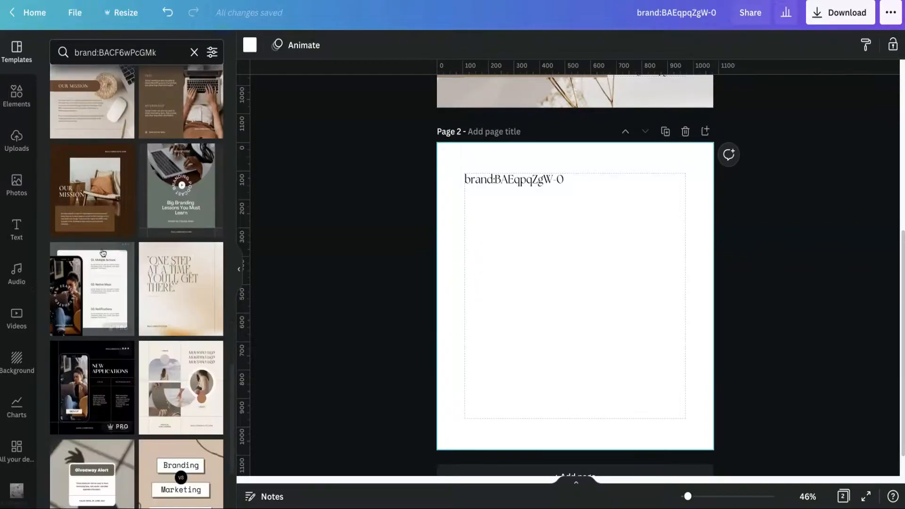
Replace the search code on page 2 with the grey phone template listing Multiple Actions, and add a third page
left_click(525, 184)
key("Delete")
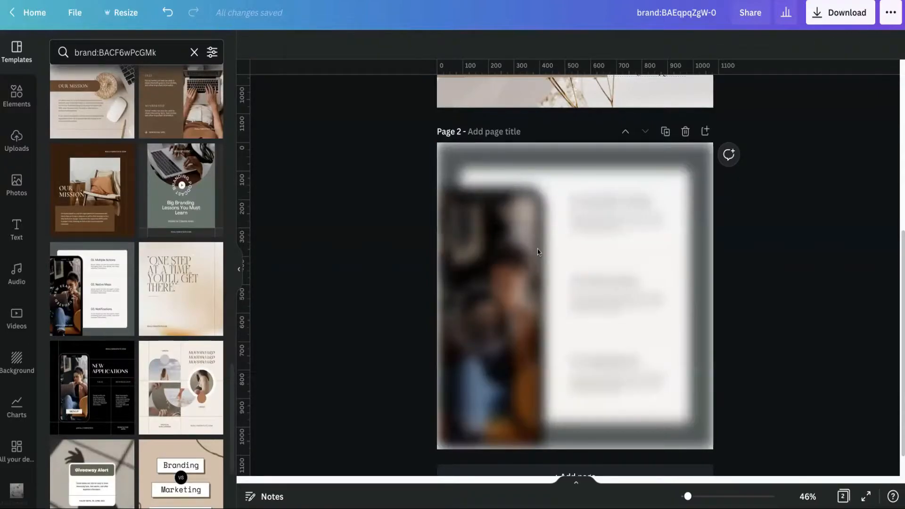
left_click(511, 454)
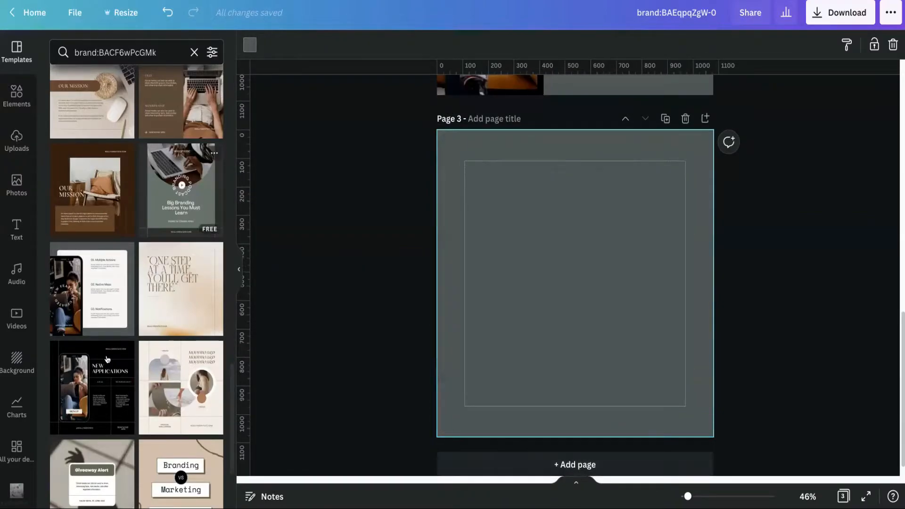
Apply the dark brown Our Mission template with the chair photo to page 3
scroll(108, 359, "down", 3)
scroll(127, 367, "down", 7)
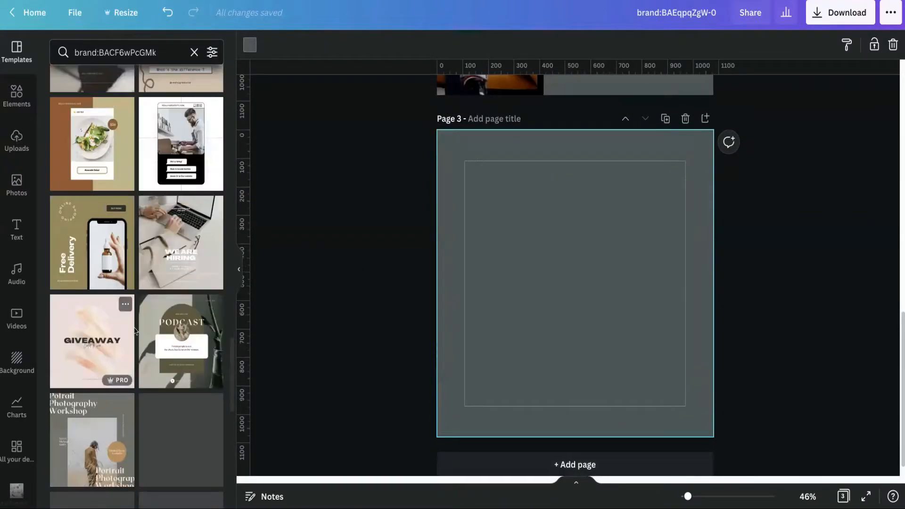
scroll(135, 330, "up", 7)
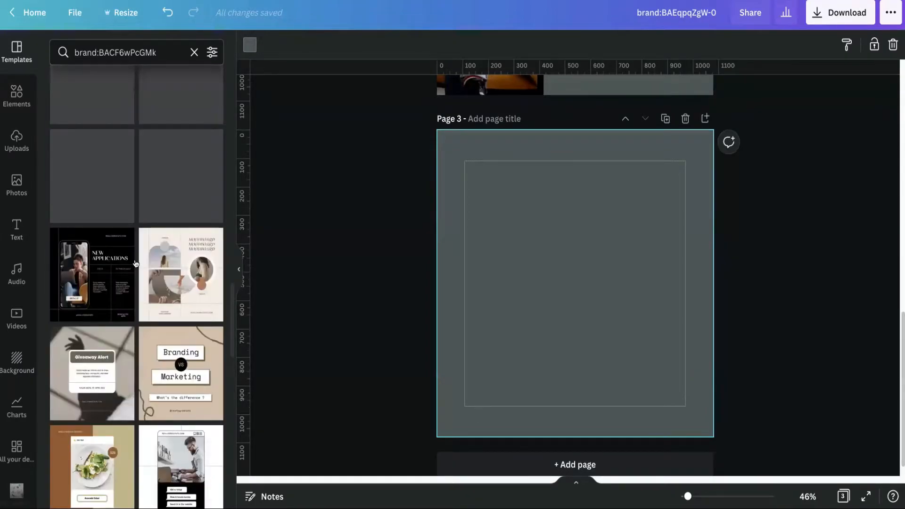
scroll(135, 264, "up", 3)
left_click(104, 205)
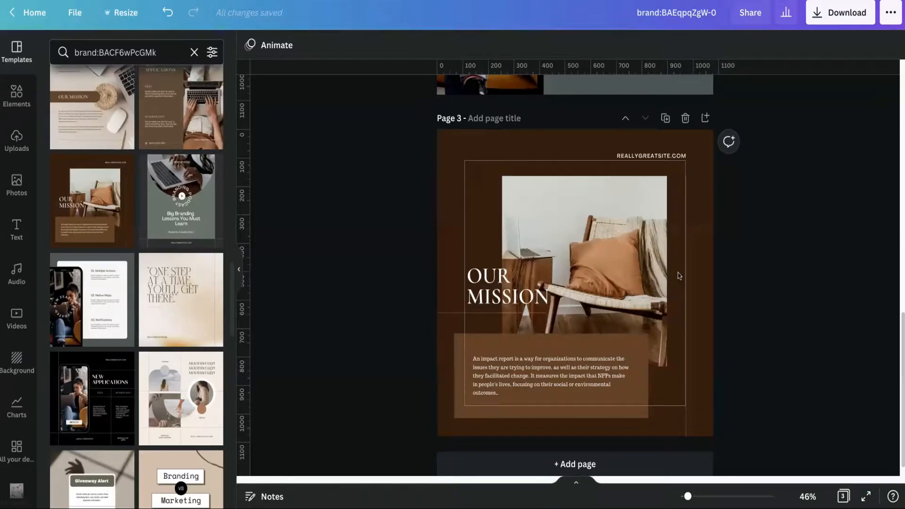
Add a fourth page and apply the beige Our Mission template with the laptop and mouse photo
scroll(678, 274, "up", 4)
scroll(681, 286, "down", 4)
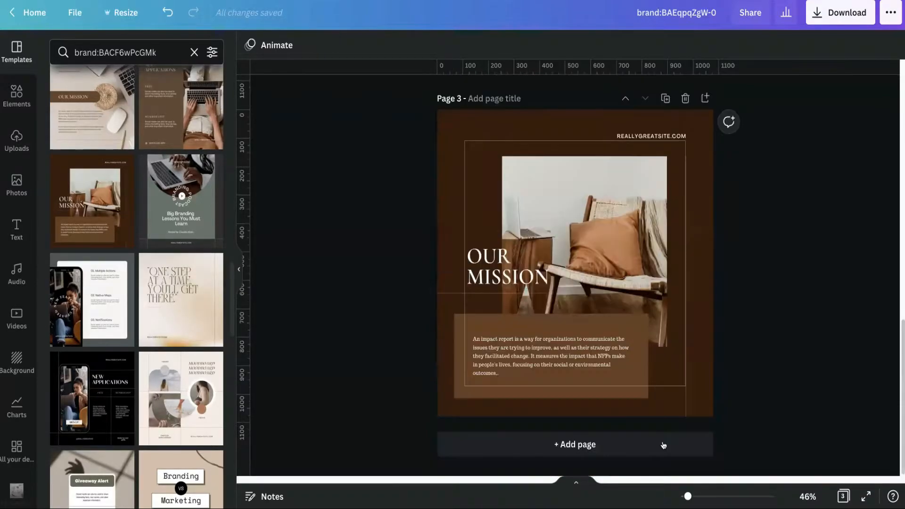
left_click(57, 139)
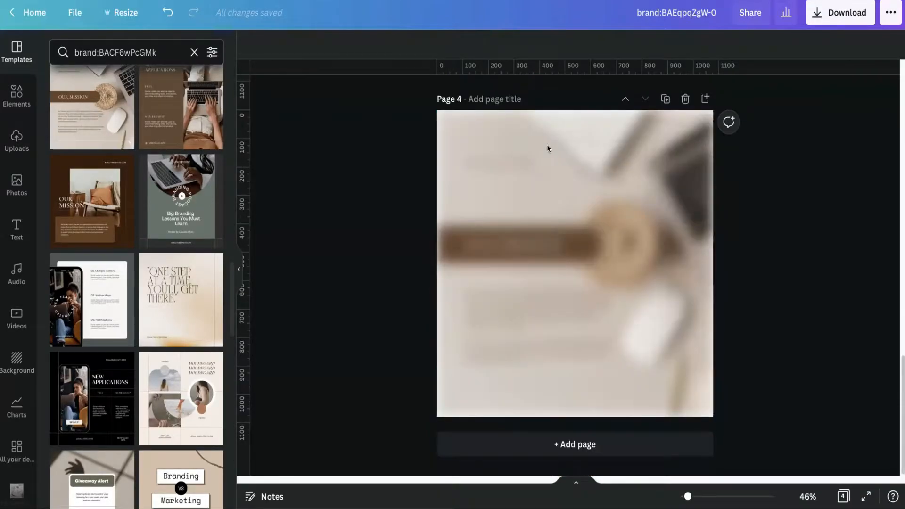
Compare the layouts and the heading and body text fonts of the two Our Mission designs on pages 3 and 4
scroll(377, 257, "up", 2)
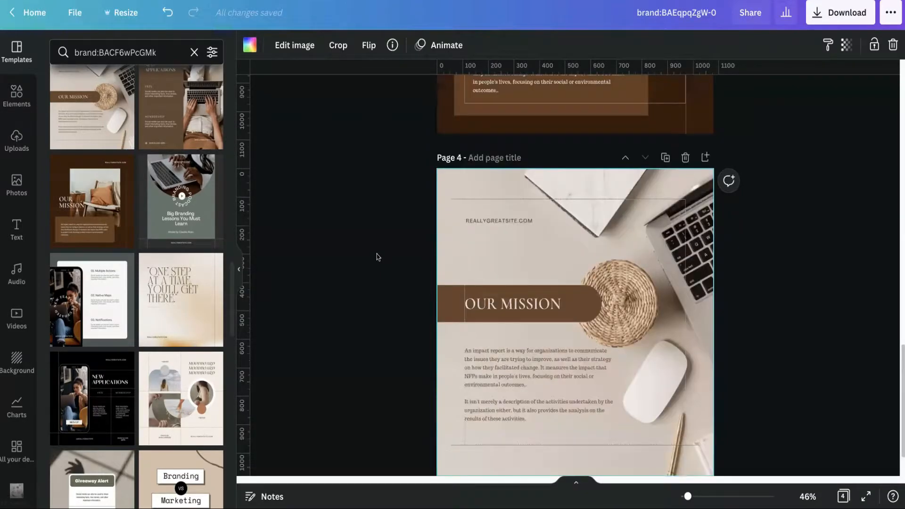
scroll(377, 257, "up", 2)
scroll(762, 309, "down", 3)
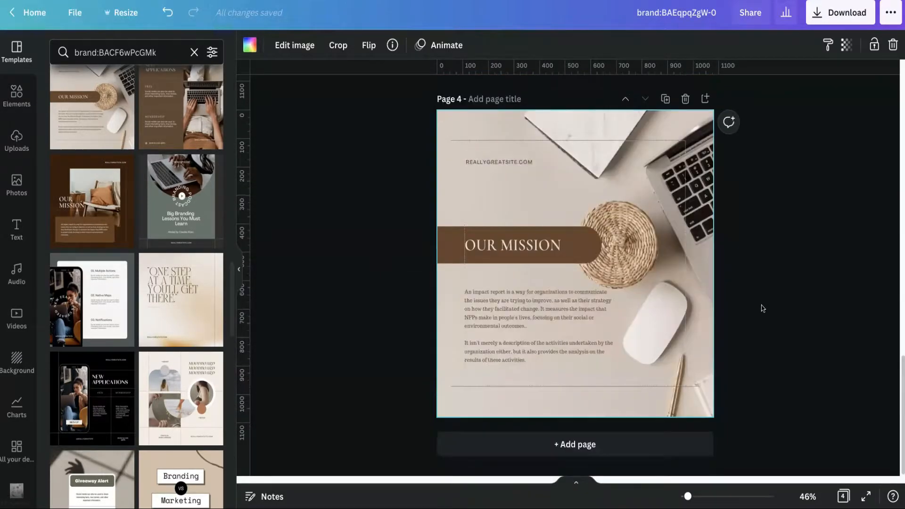
scroll(762, 307, "up", 4)
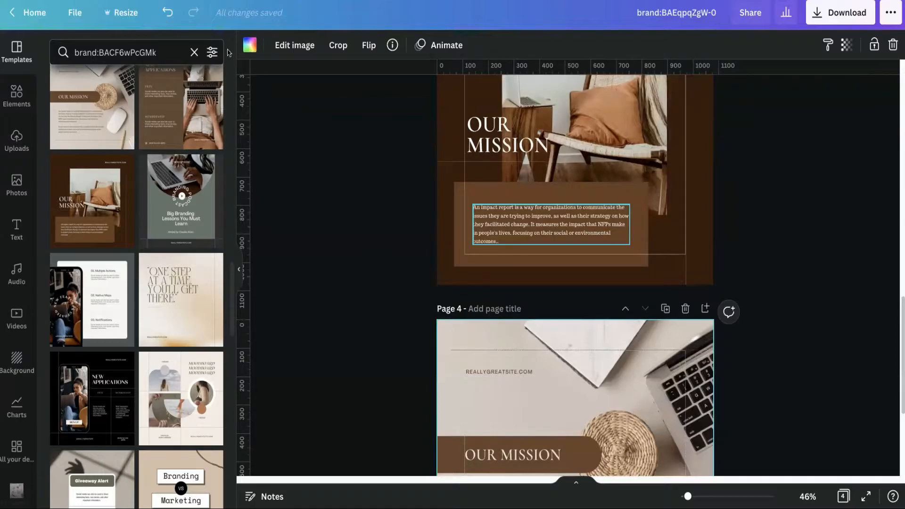
left_click(555, 213)
scroll(493, 335, "down", 4)
left_click(494, 332)
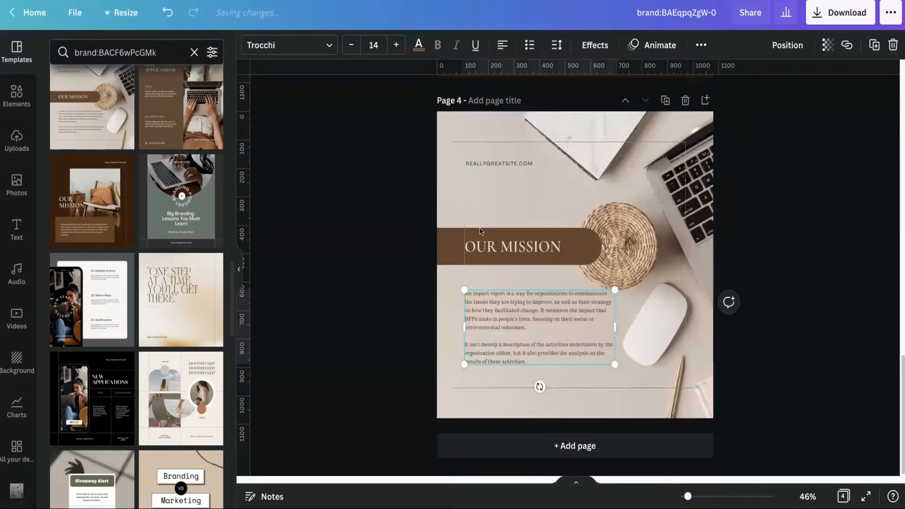
scroll(492, 240, "up", 4)
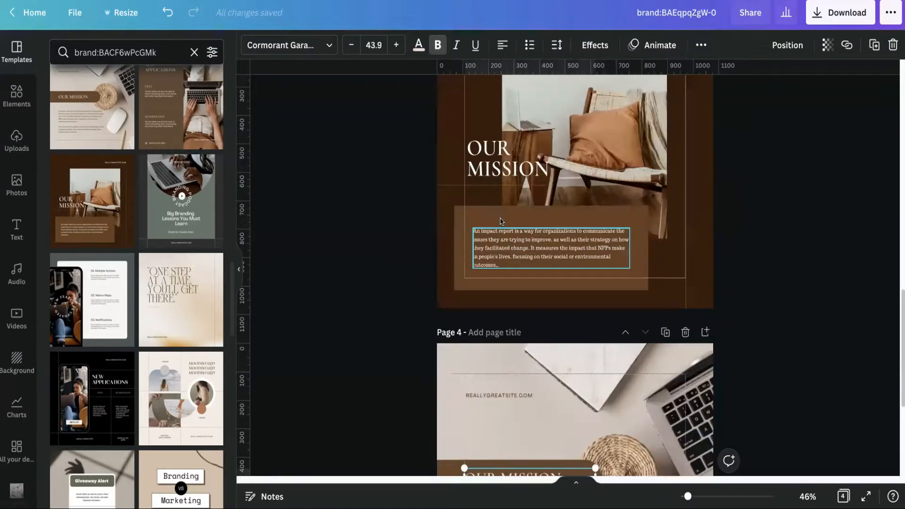
left_click(498, 176)
scroll(582, 311, "down", 4)
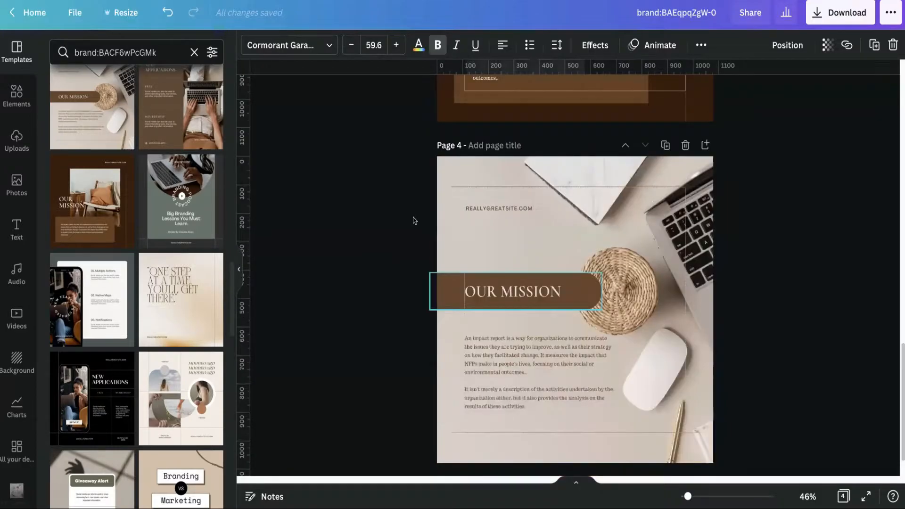
Add a fifth page with the brown New Applications template showing hands on a laptop
scroll(514, 417, "down", 1)
left_click(533, 444)
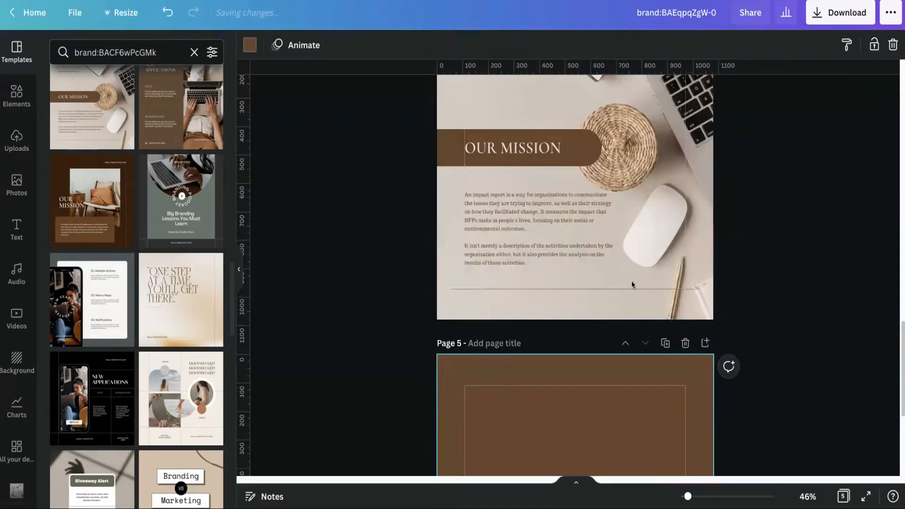
scroll(656, 280, "down", 4)
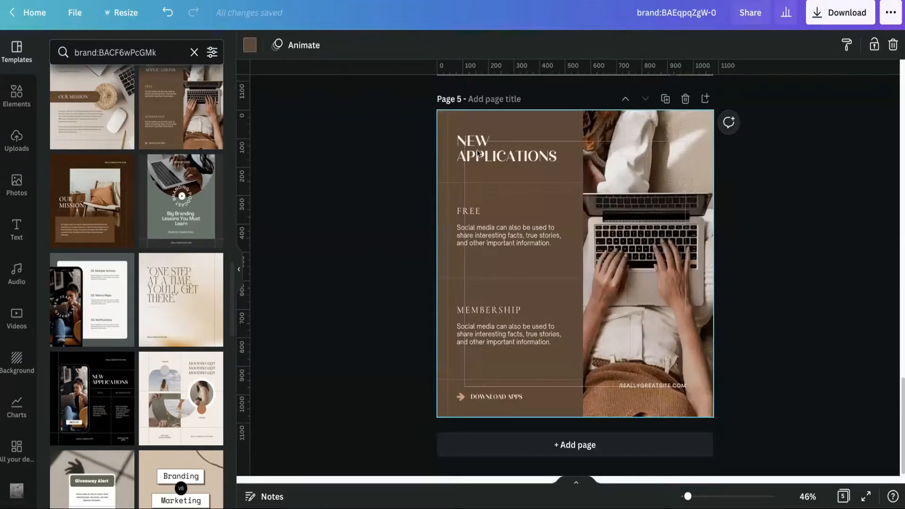
Check the font of the New Applications heading on page 5, then view all pages side by side in a grid
left_click(479, 154)
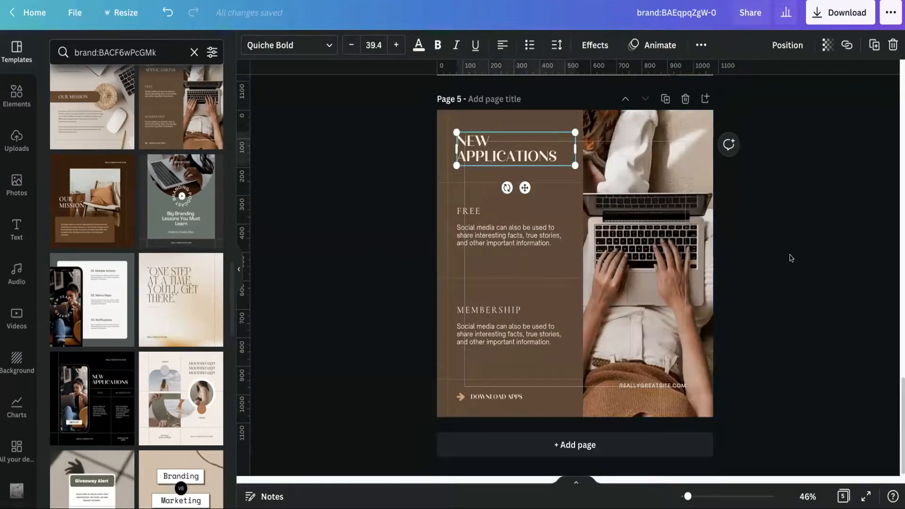
left_click(790, 256)
scroll(790, 257, "up", 5)
left_click(844, 497)
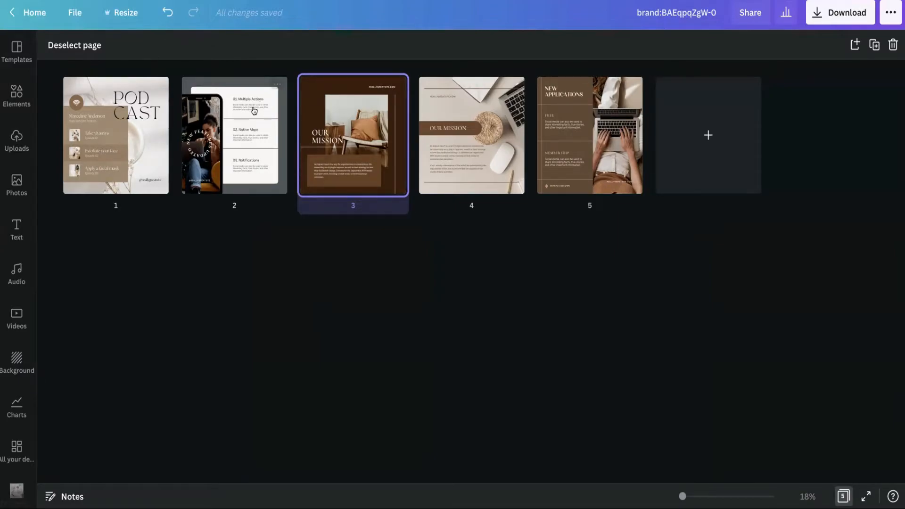
Browse the full list of featured graphics for a line-art illustration that suits the design
left_click(19, 94)
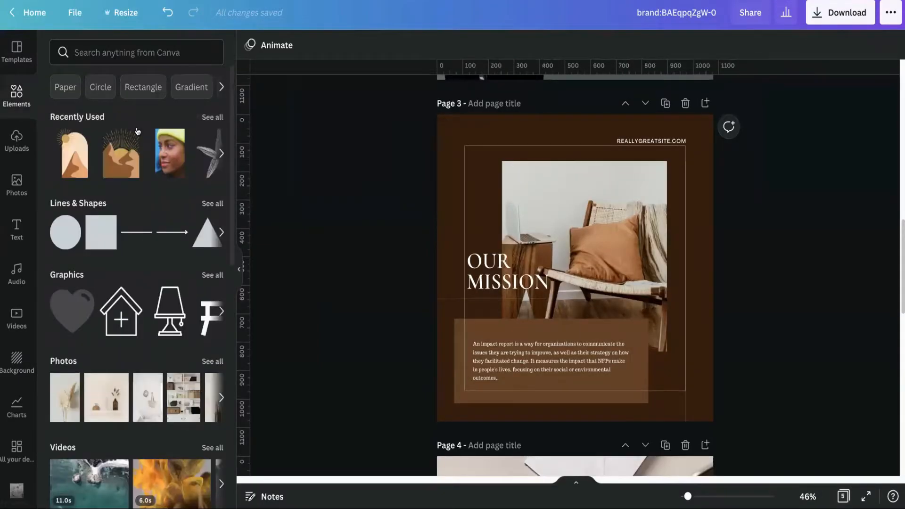
left_click(206, 277)
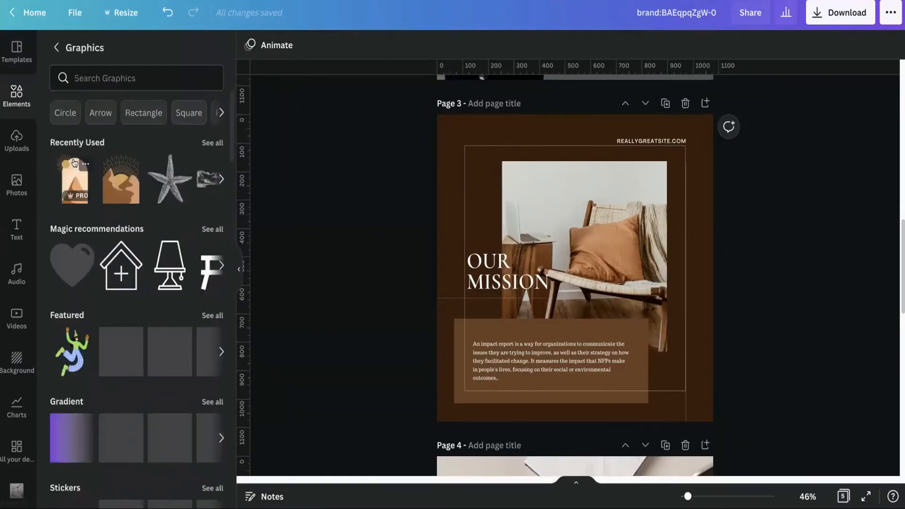
scroll(67, 215, "down", 2)
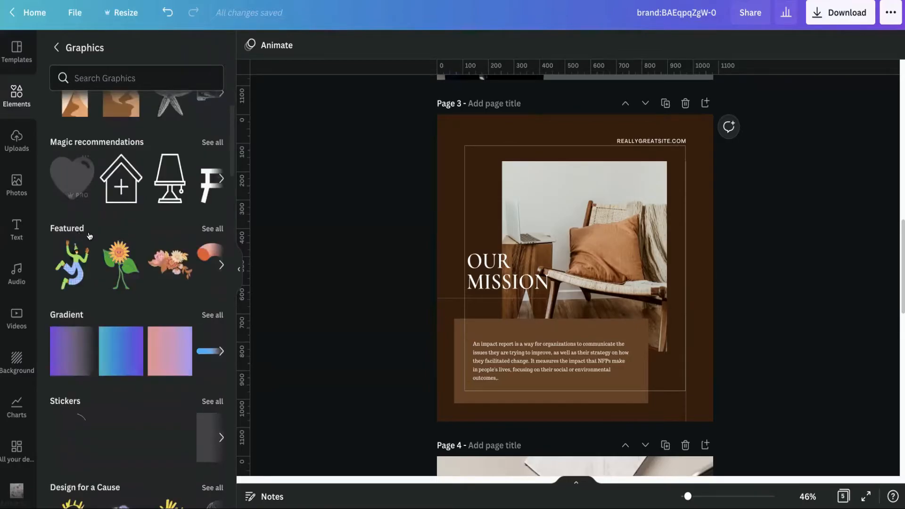
left_click(211, 230)
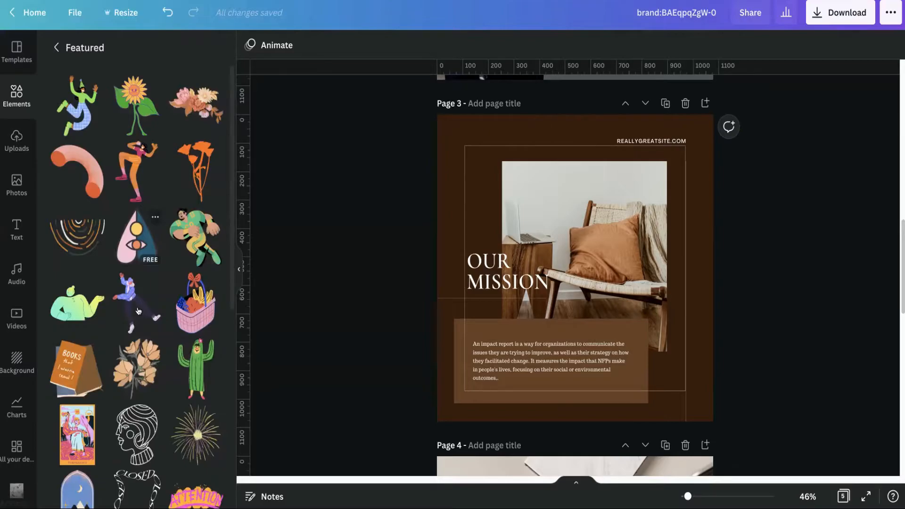
scroll(136, 309, "down", 5)
scroll(133, 306, "down", 3)
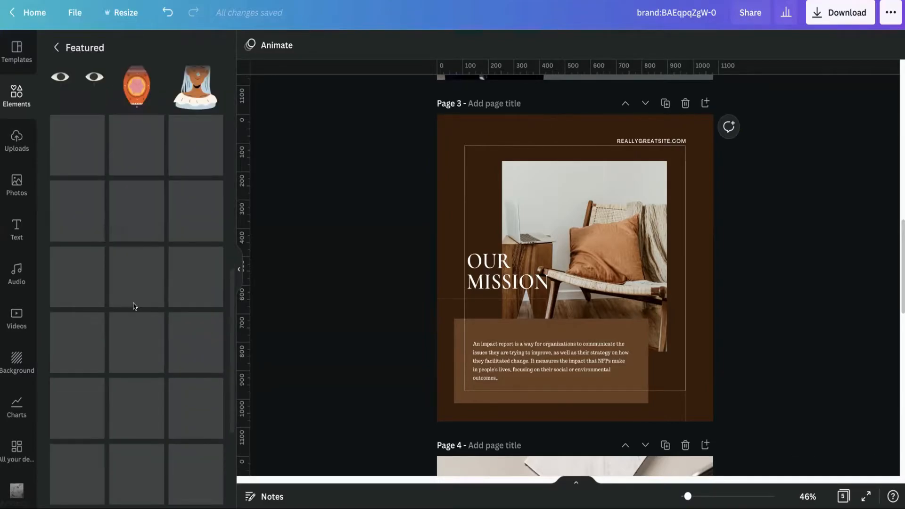
scroll(133, 306, "down", 4)
scroll(134, 307, "down", 6)
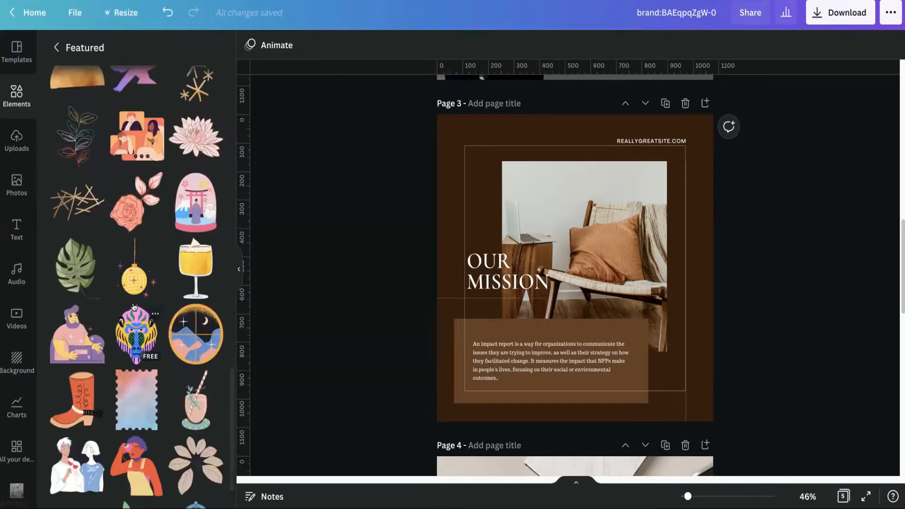
scroll(135, 310, "down", 6)
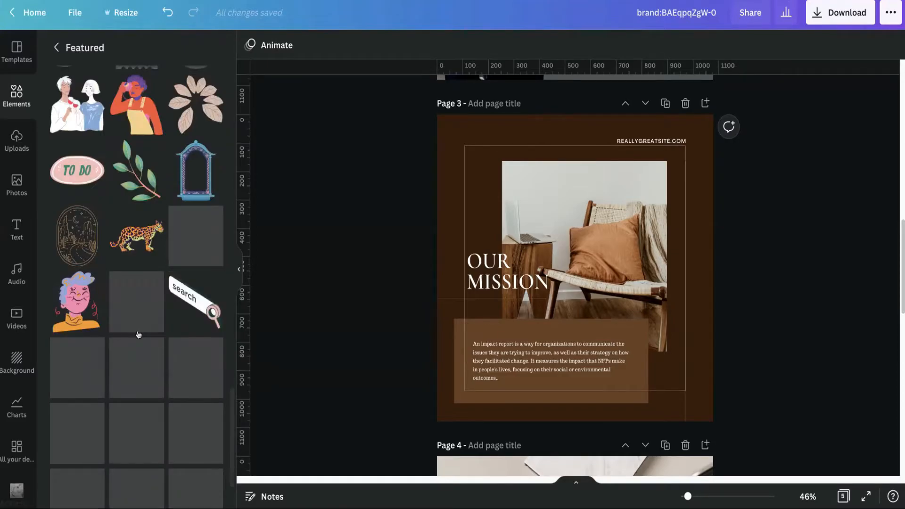
scroll(138, 335, "down", 2)
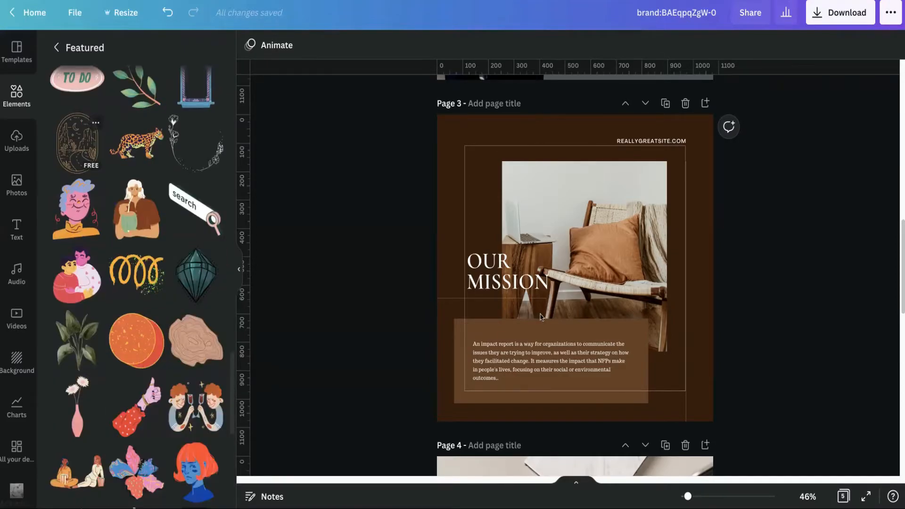
Place the gold oval desert road line graphic on a new sixth page and remove the page's brown background
scroll(541, 317, "down", 10)
scroll(442, 276, "down", 4)
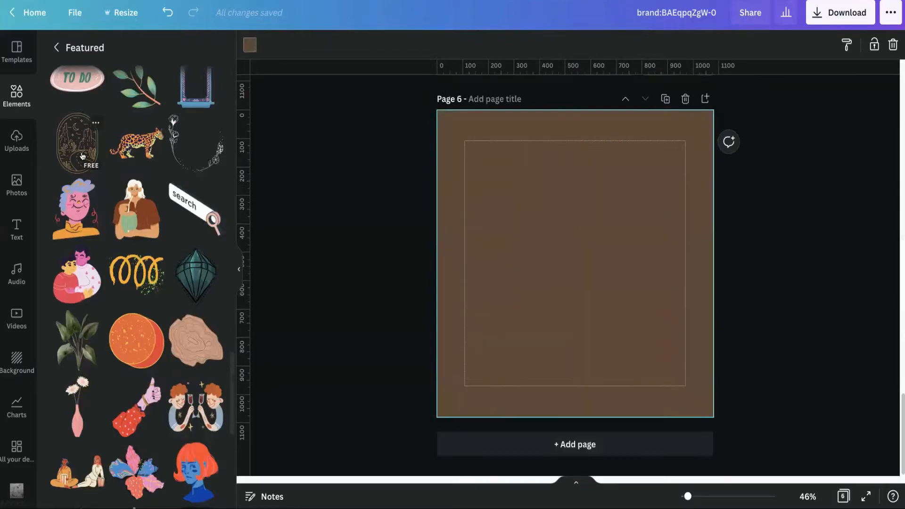
left_click(83, 157)
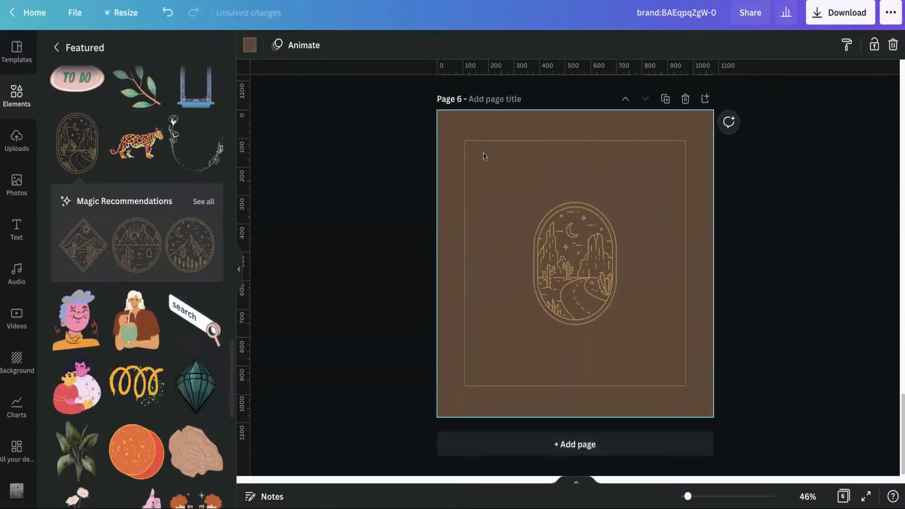
key("Delete")
Enlarge the desert road graphic on page 6 to the full height of the margin guides, centred on the page
left_click(570, 253)
left_click_drag(529, 198, 470, 150)
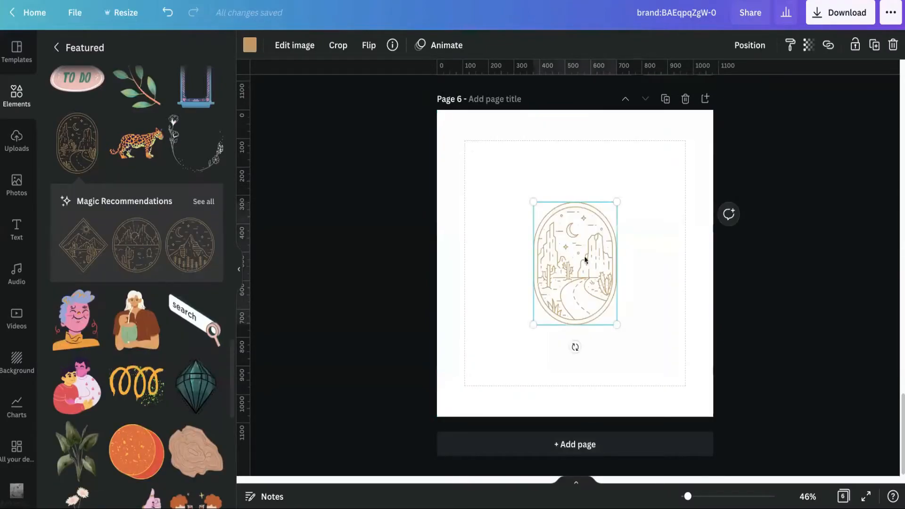
left_click_drag(615, 326, 659, 385)
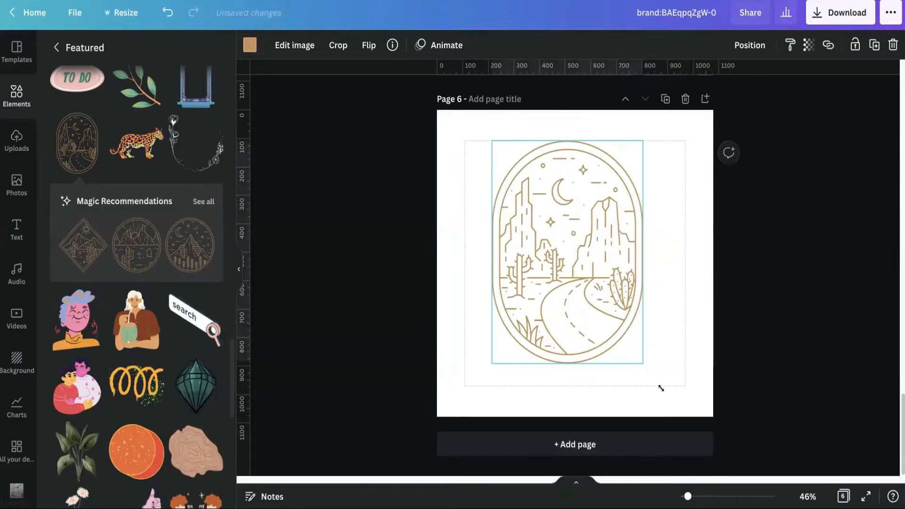
left_click(879, 320)
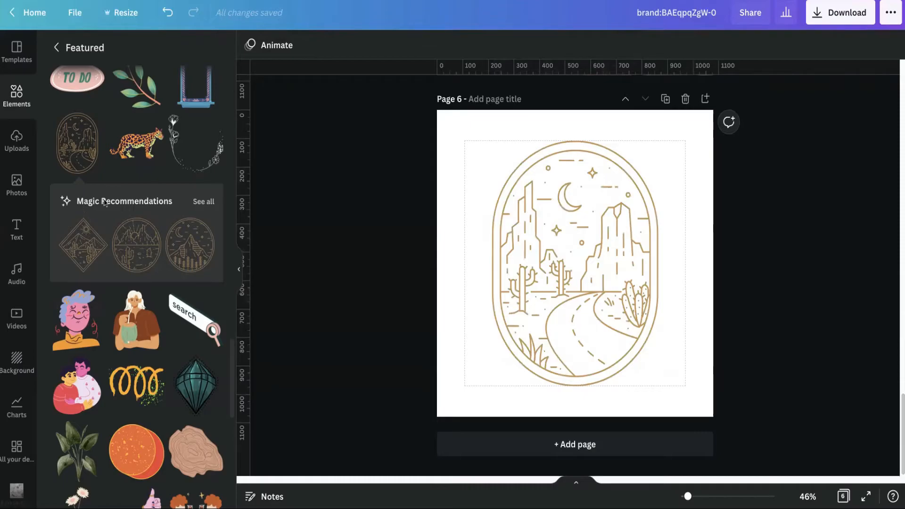
Look through all Magic Recommendations for the desert road graphic to find illustrations in the same style
left_click(203, 203)
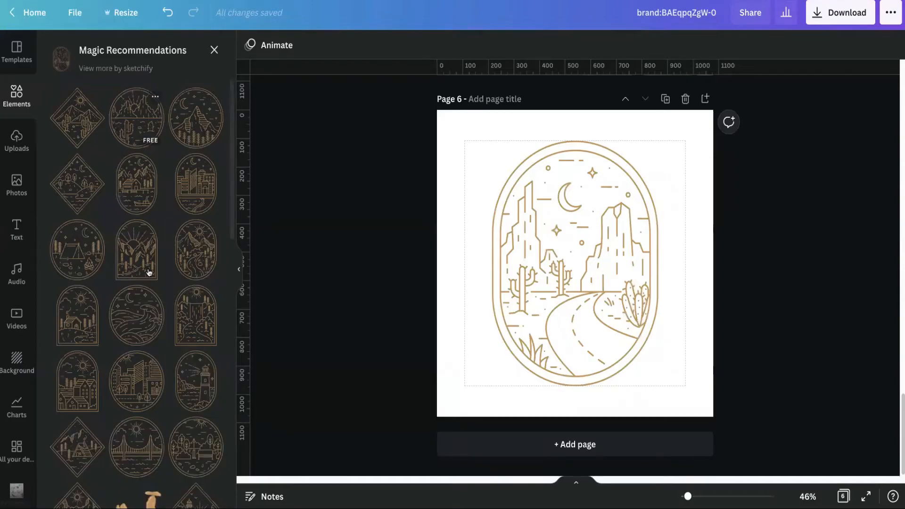
scroll(147, 278, "down", 5)
scroll(156, 279, "down", 5)
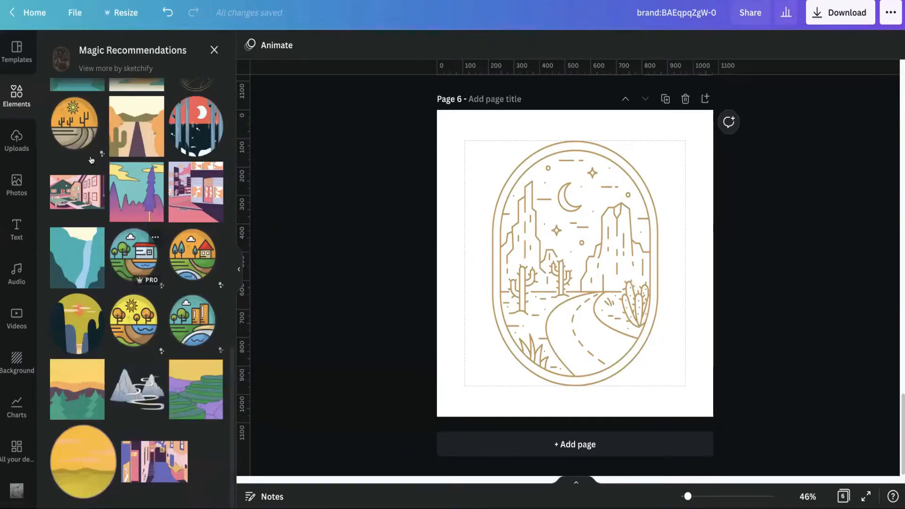
scroll(91, 160, "up", 10)
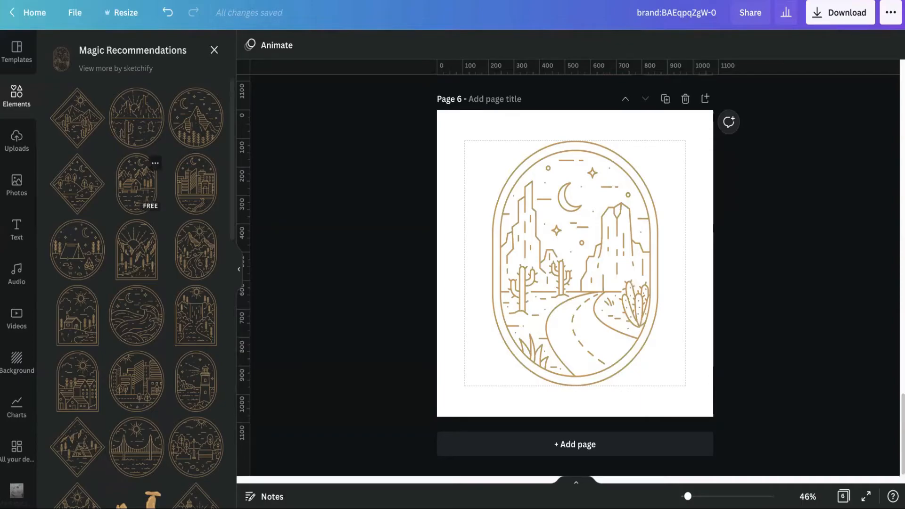
View the collection that the Monoline Desert with Pyramids graphic belongs to and examine its set search code
left_click(95, 97)
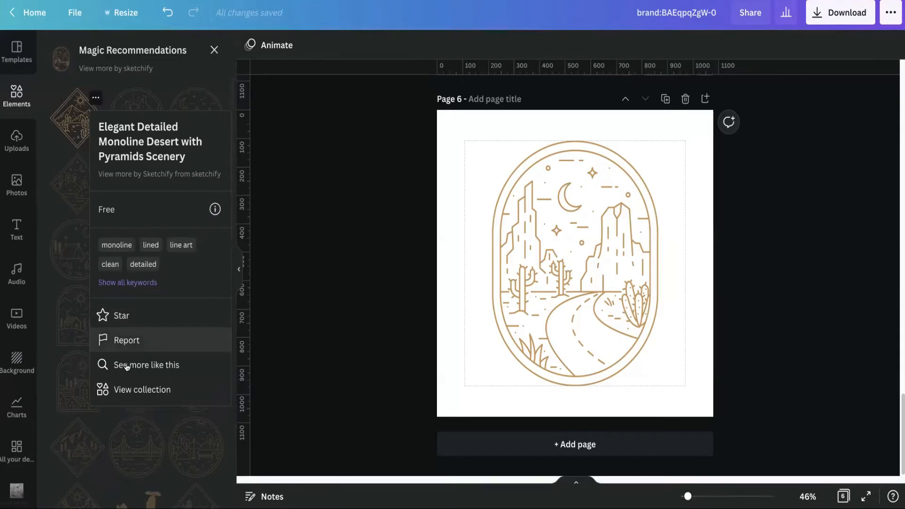
left_click(126, 394)
scroll(151, 309, "down", 5)
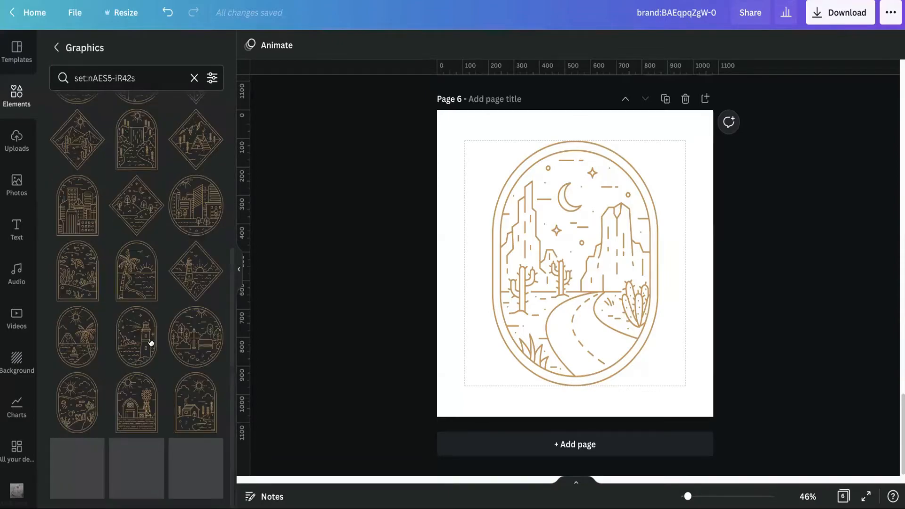
scroll(89, 151, "up", 5)
left_click(87, 74)
left_click_drag(148, 81, 114, 78)
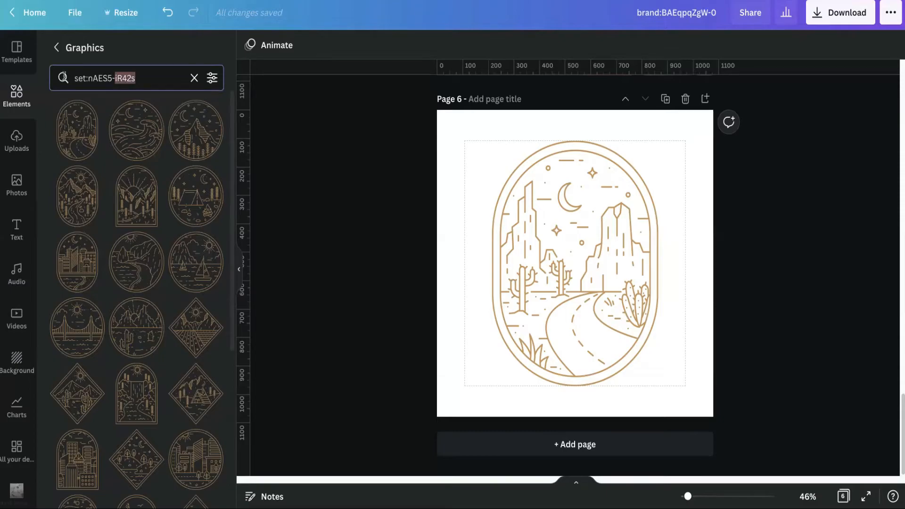
left_click(334, 174)
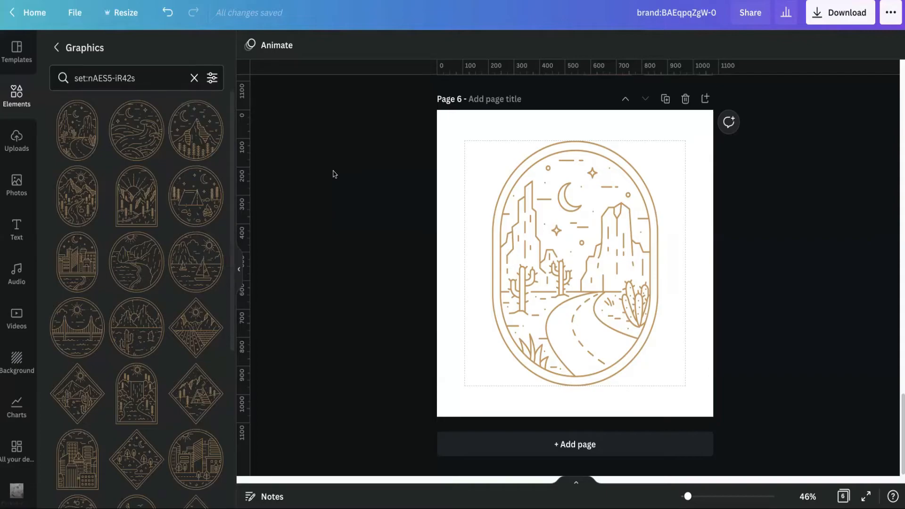
Star the collection's Desert with Road, Ocean Waves and Mountain Scenery monoline graphics
left_click(95, 112)
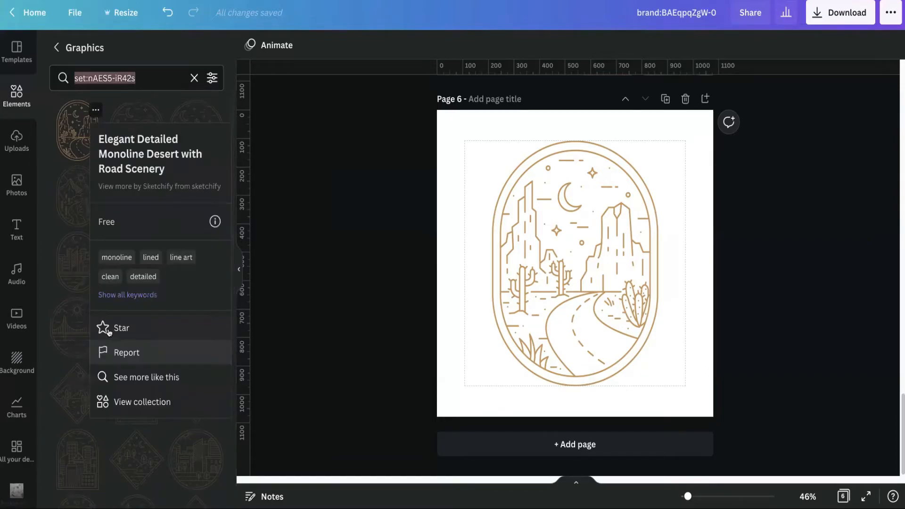
left_click(108, 331)
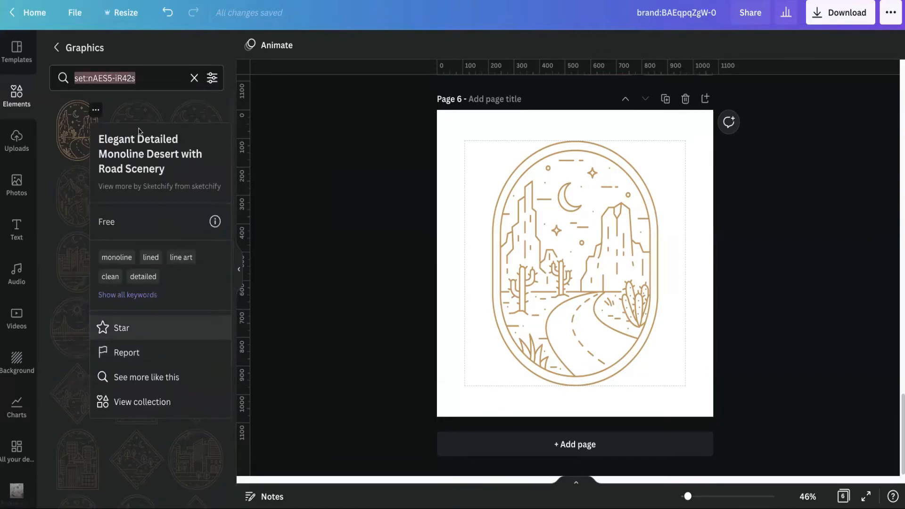
left_click(355, 151)
left_click(155, 109)
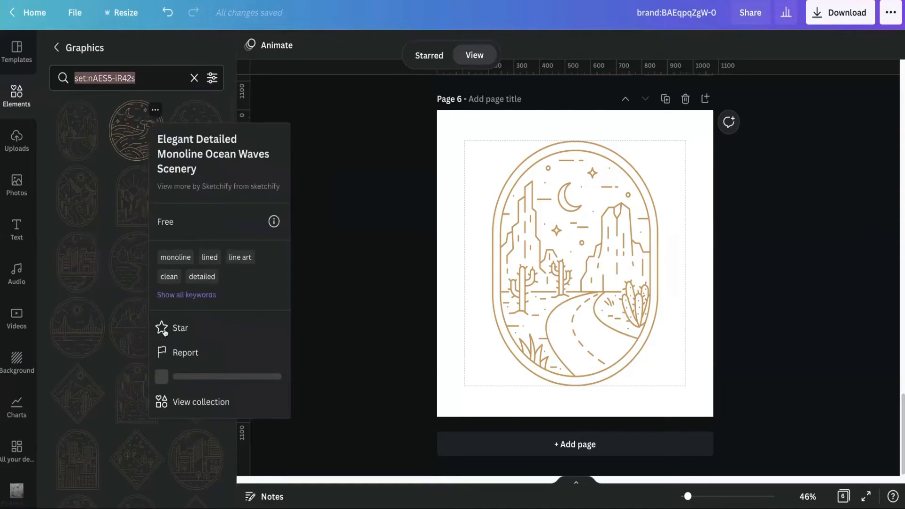
left_click(212, 111)
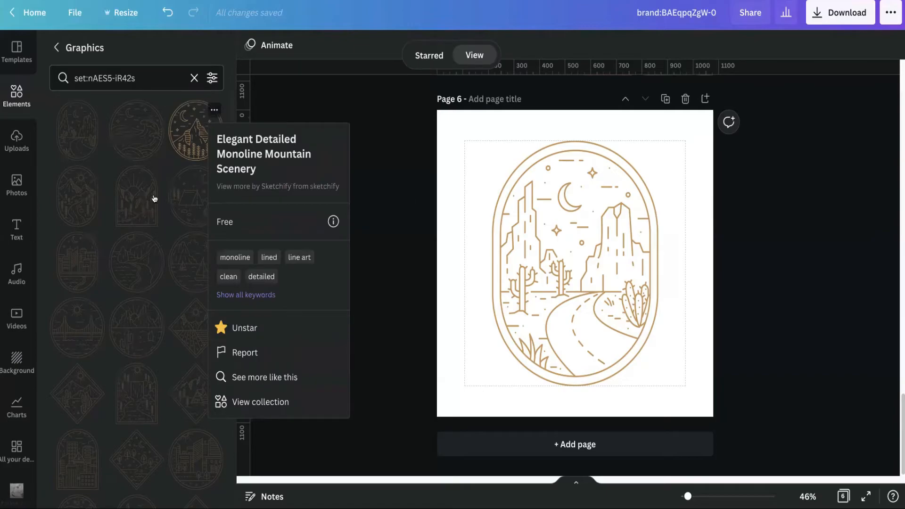
Star the Mountain Range with River, arched sunrise and Camping at Night graphics, and show all starred items
left_click(95, 176)
left_click(121, 394)
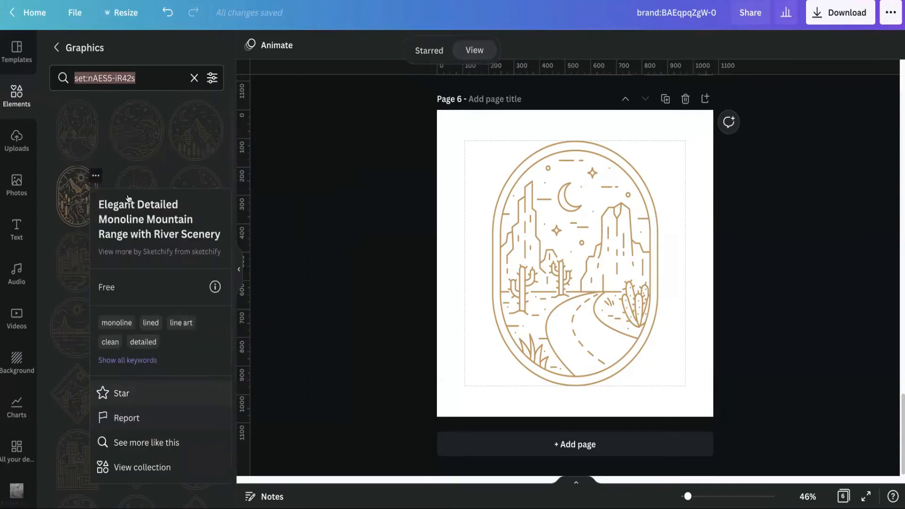
left_click(161, 182)
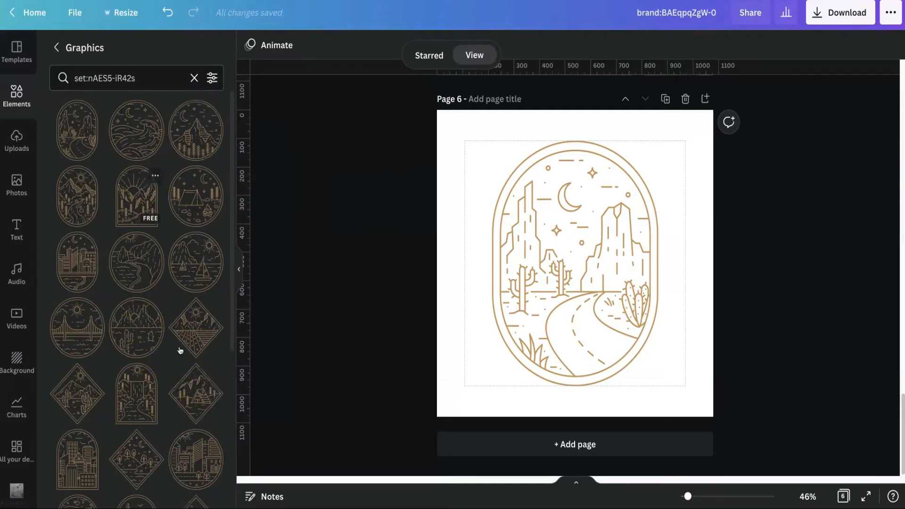
left_click(210, 183)
left_click(212, 179)
left_click(225, 392)
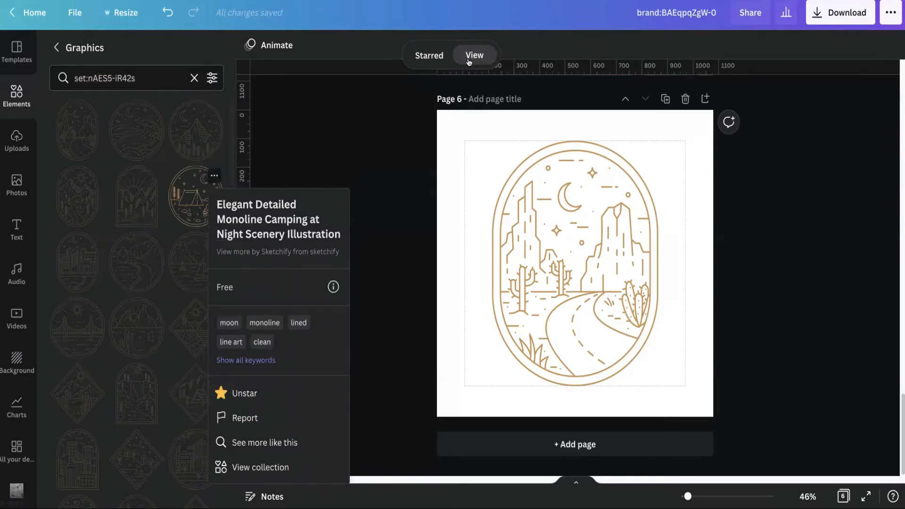
left_click(474, 57)
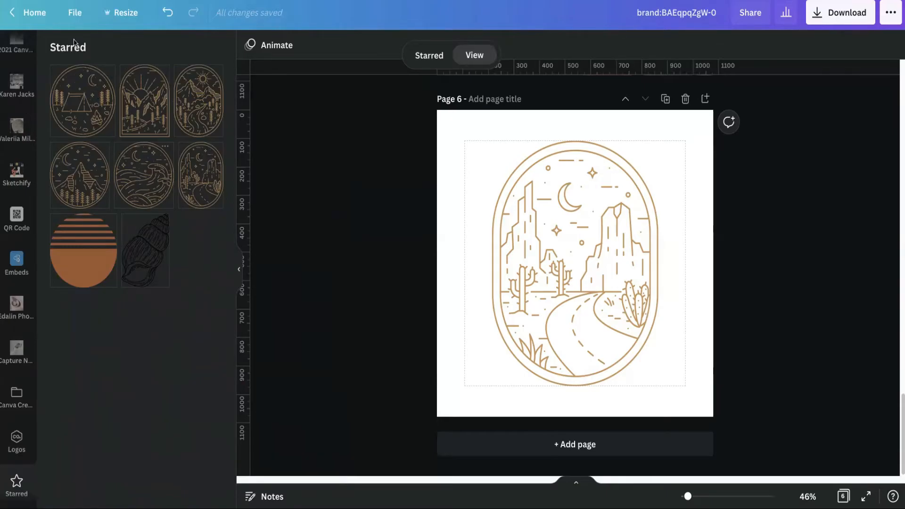
scroll(17, 446, "down", 1)
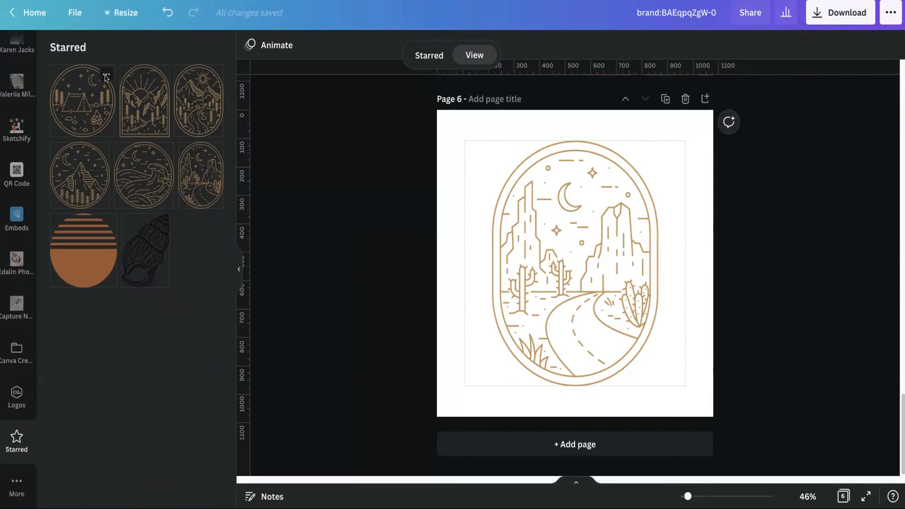
Add the starred Camping at Night graphic to a new folder under Your Projects, named as elements from Sketchify
left_click(106, 77)
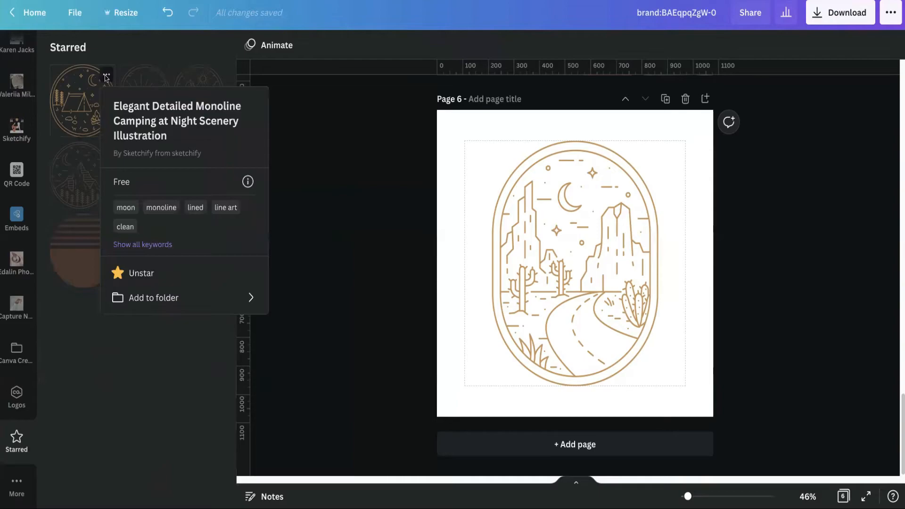
left_click(144, 302)
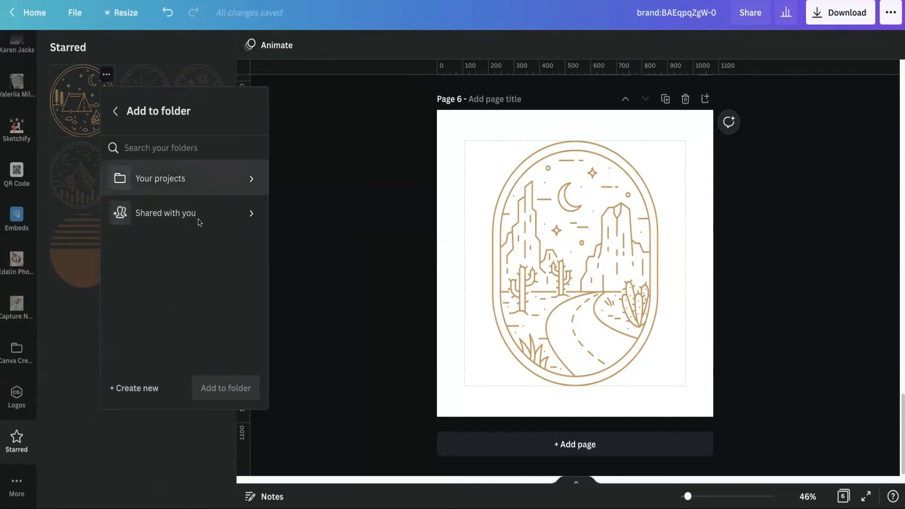
left_click(197, 182)
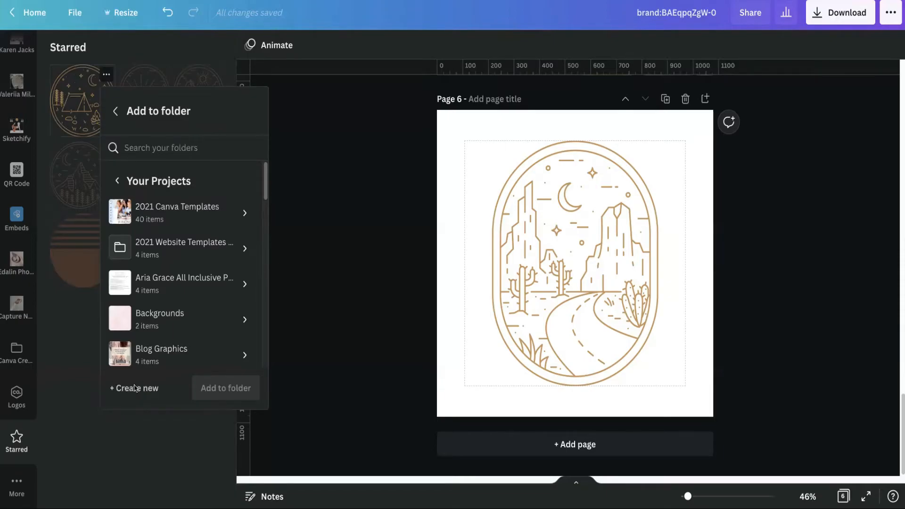
left_click(136, 387)
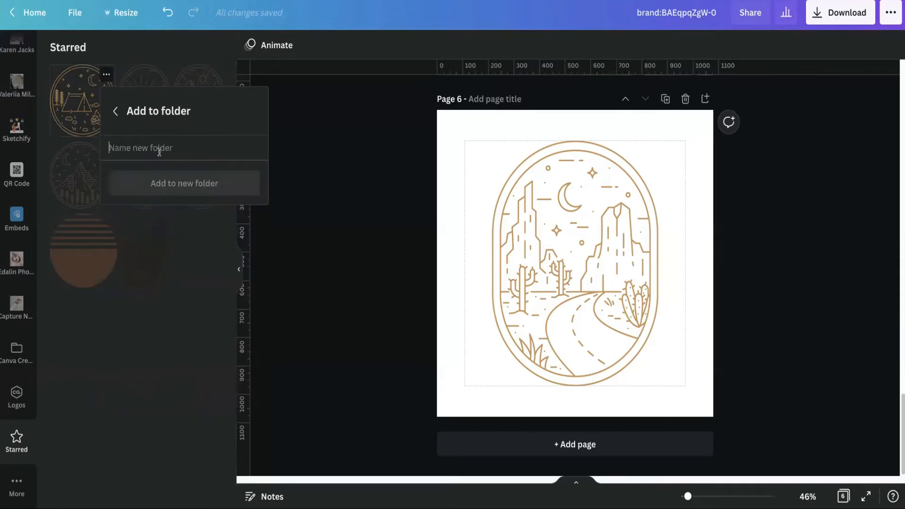
type("wle")
key("BackSpace")
key("BackSpace")
key("BackSpace")
type("ele")
type("me")
type("nts fro")
type("m S")
type("hek")
key("BackSpace")
key("BackSpace")
key("BackSpace")
type("kec")
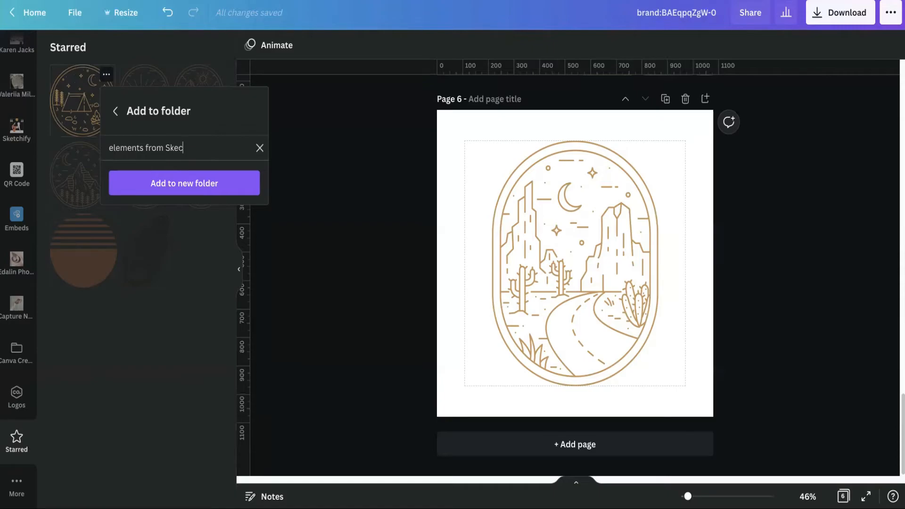
type("hi")
key("BackSpace")
type("E")
left_click(174, 190)
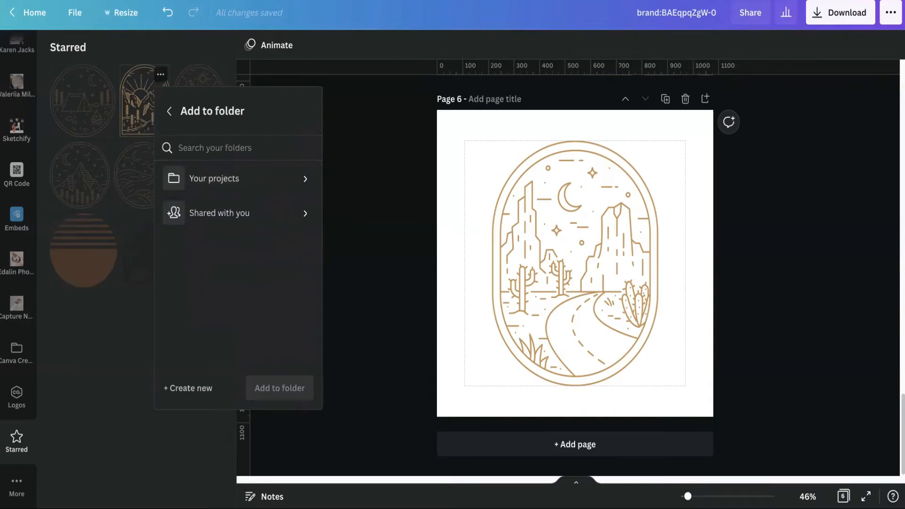
Add the starred arched sunrise graphic to the Elements from Skechify folder, finding the folder by searching for "skec"
type("s")
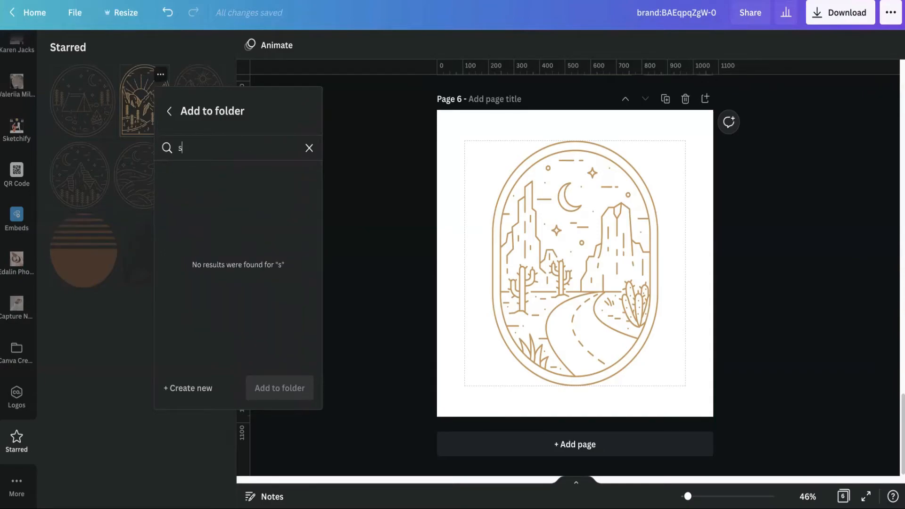
type("kec")
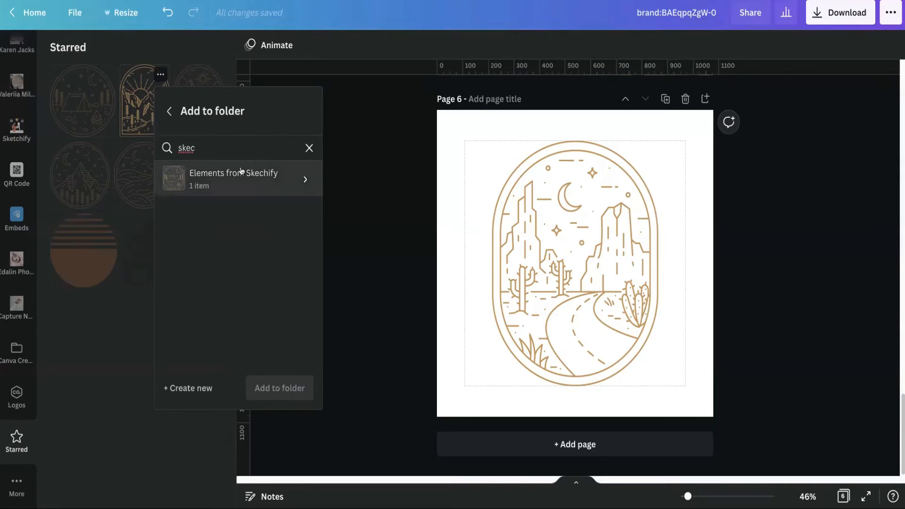
double_click(177, 147)
left_click(262, 181)
left_click(292, 392)
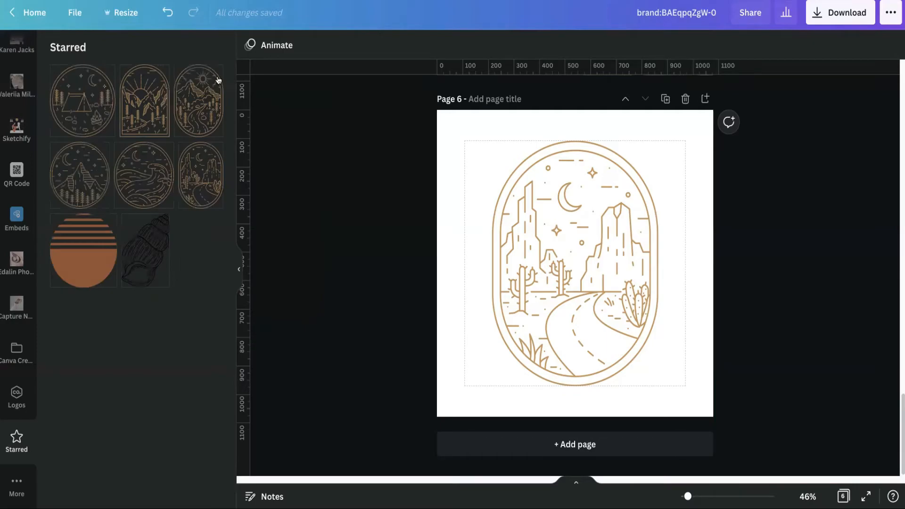
Add the starred Monoline Mountain Range with River Scenery graphic to the Elements from Skechify folder
left_click(214, 74)
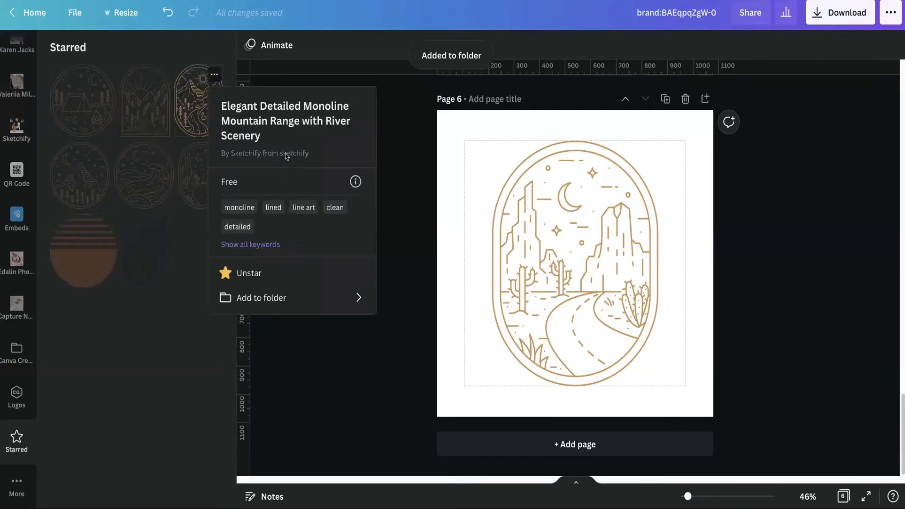
left_click(309, 304)
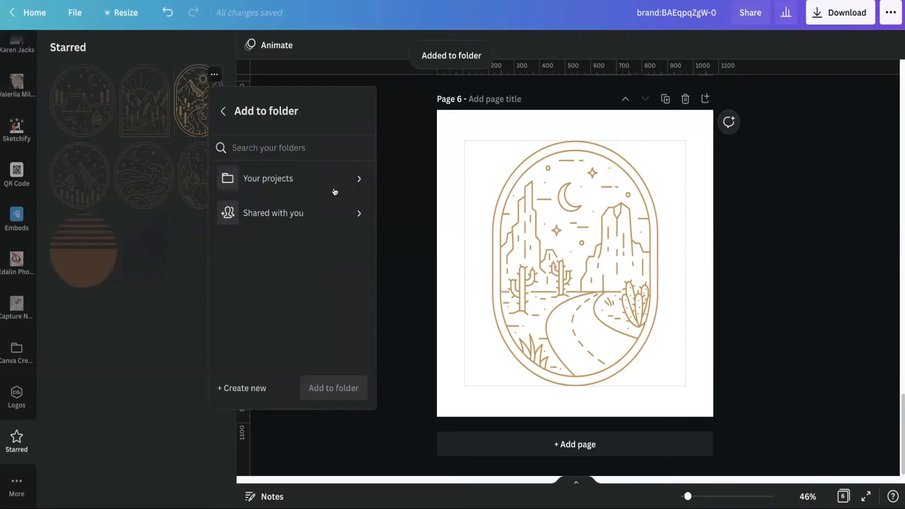
left_click(290, 149)
type("skec")
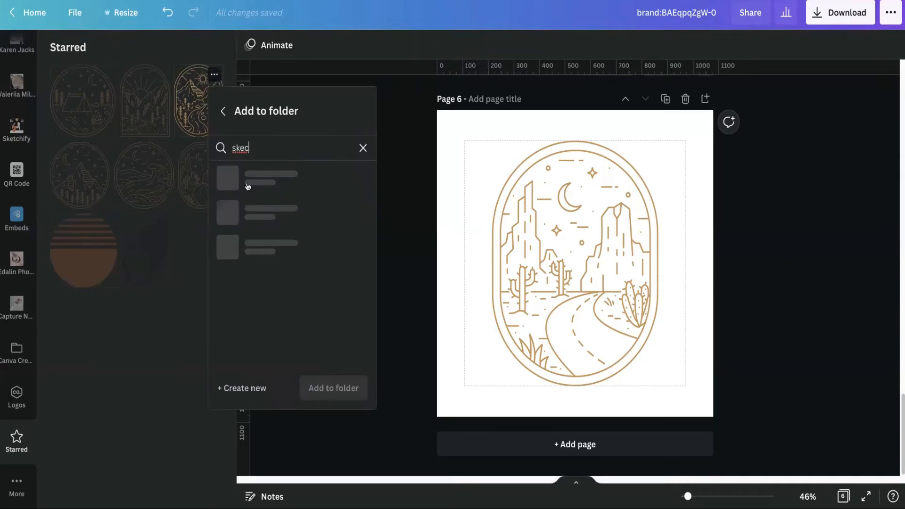
left_click(344, 389)
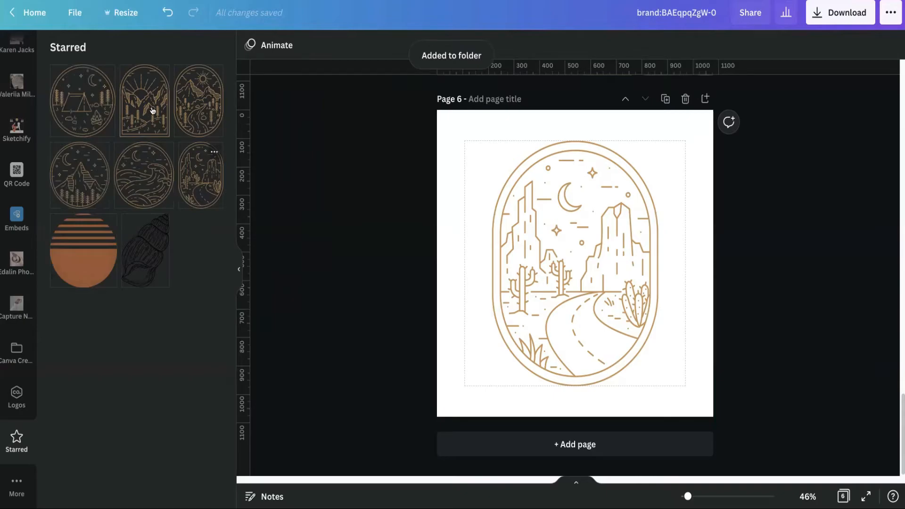
Add the starred Elegant Detailed Monoline Mountain Scenery graphic to the Elements from Skechify folder
left_click(100, 152)
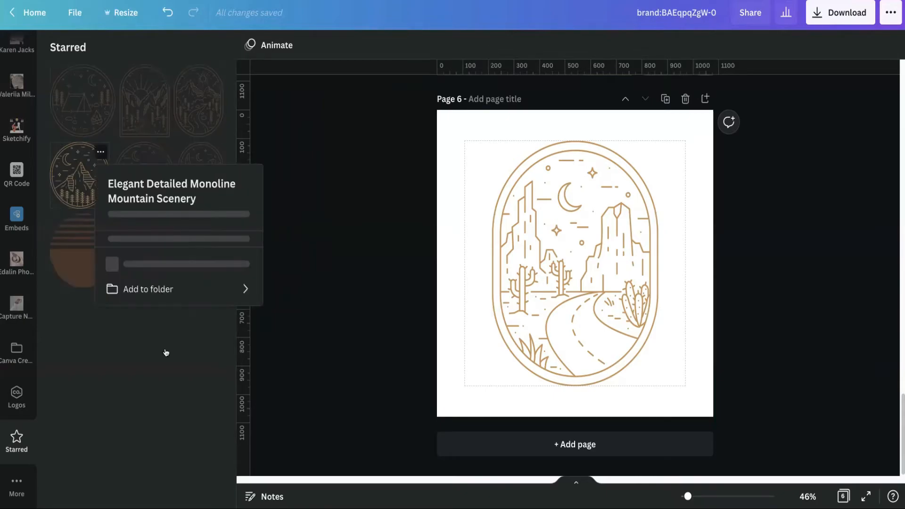
left_click(210, 361)
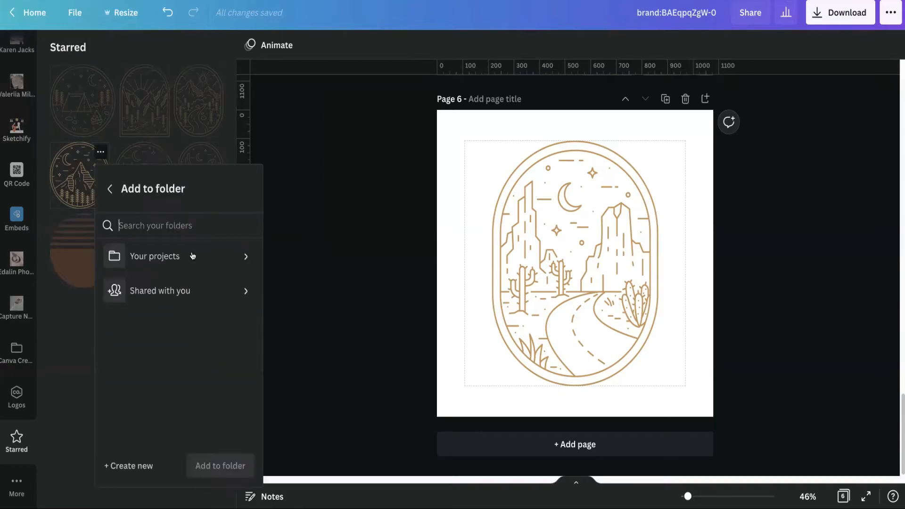
type("skec")
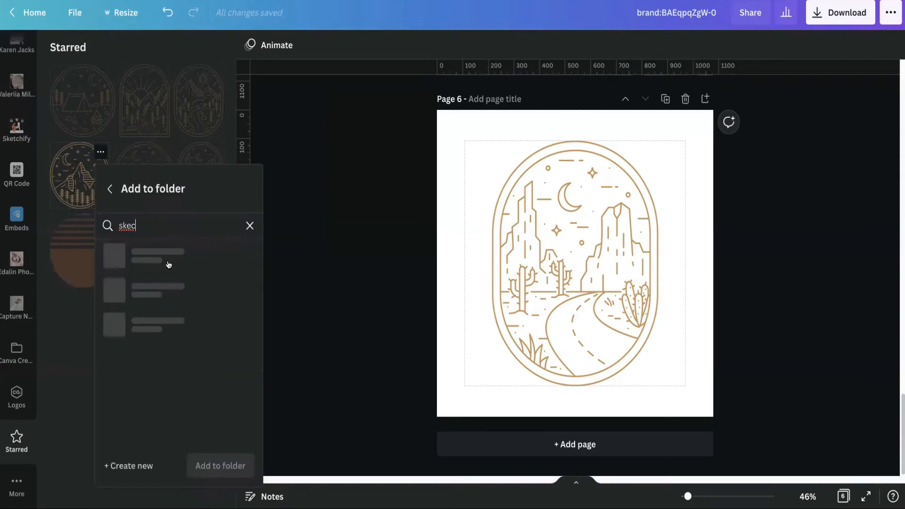
left_click(193, 263)
left_click(221, 465)
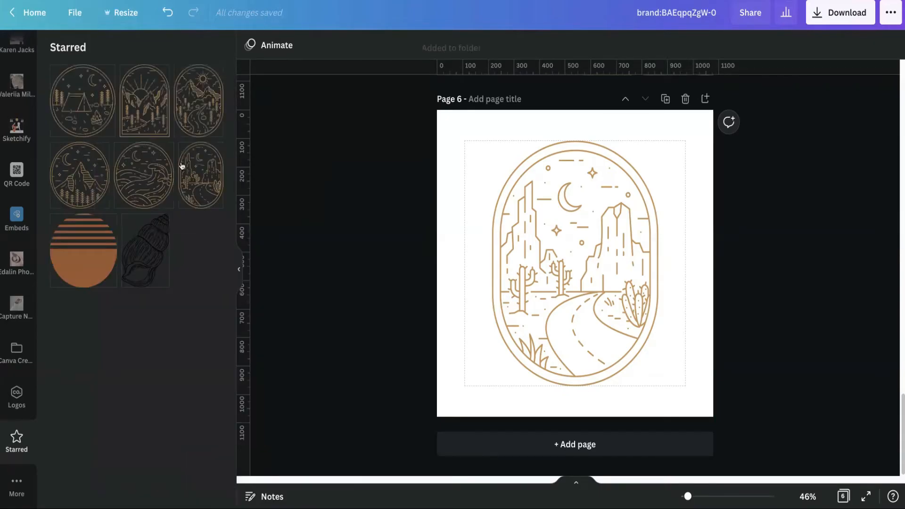
Add the starred Monoline Desert with Road Scenery graphic to the Elements from Skechify folder
left_click(214, 152)
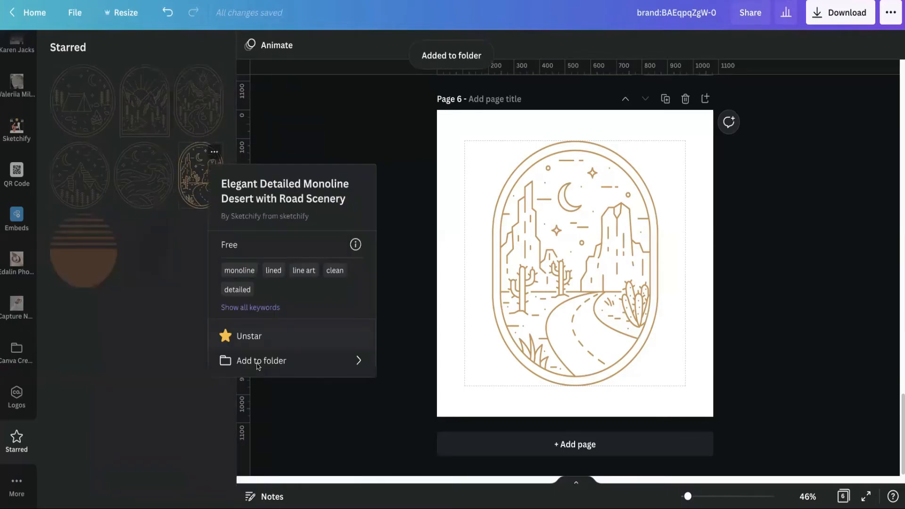
left_click(258, 361)
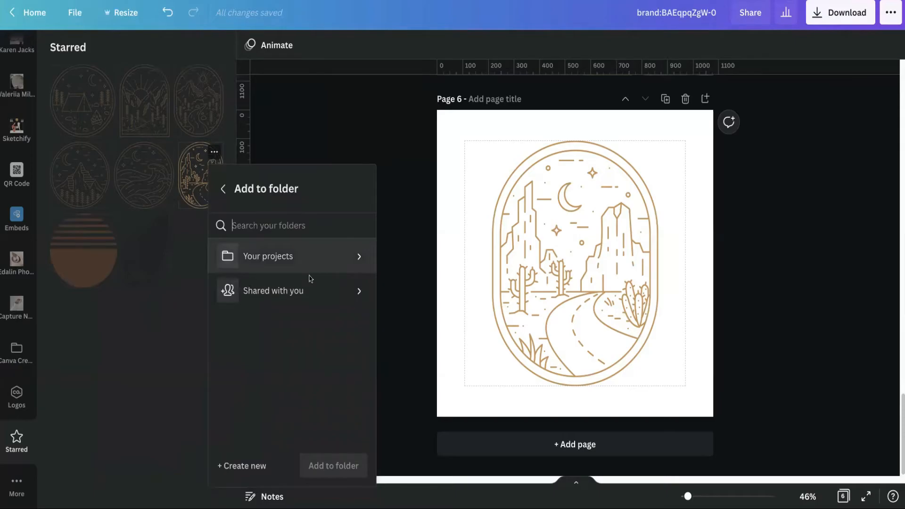
type("skec")
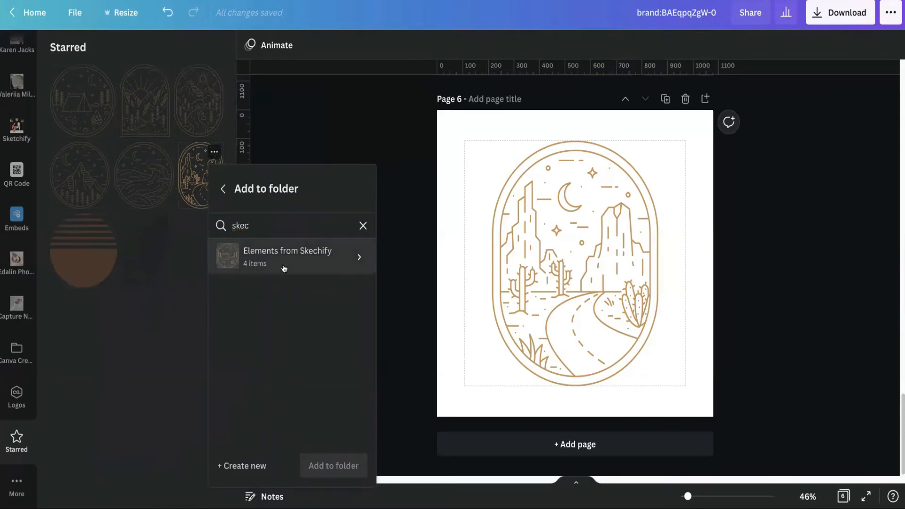
left_click(328, 466)
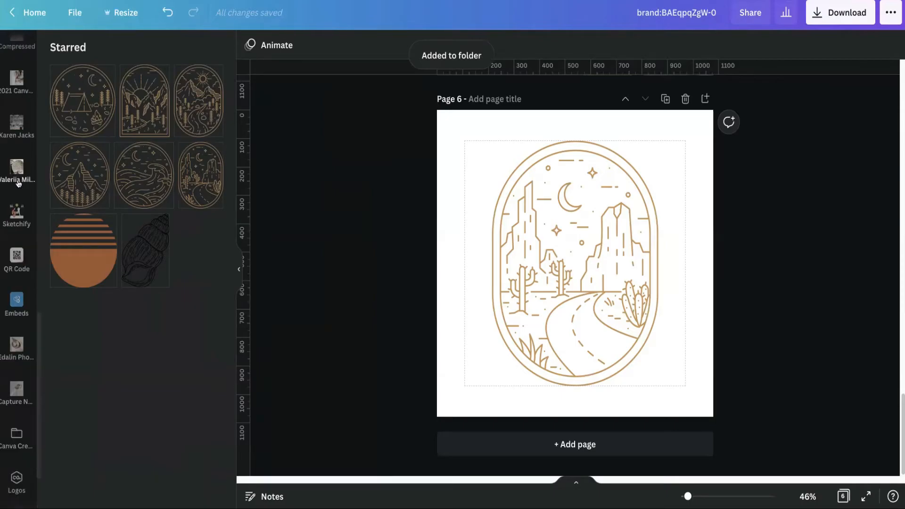
Search the photo library for "skincare" and browse the results, and add a blank page after page 6
scroll(16, 175, "up", 10)
left_click(16, 188)
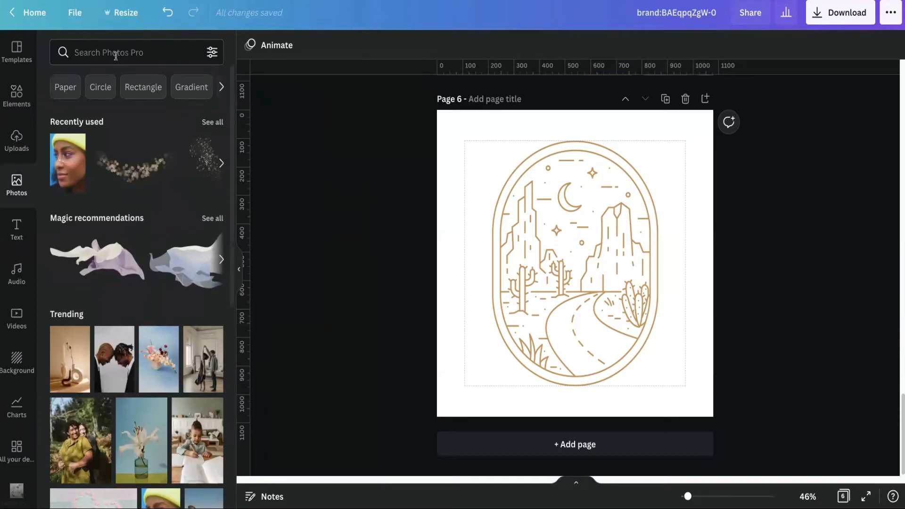
left_click(116, 56)
type("skinca")
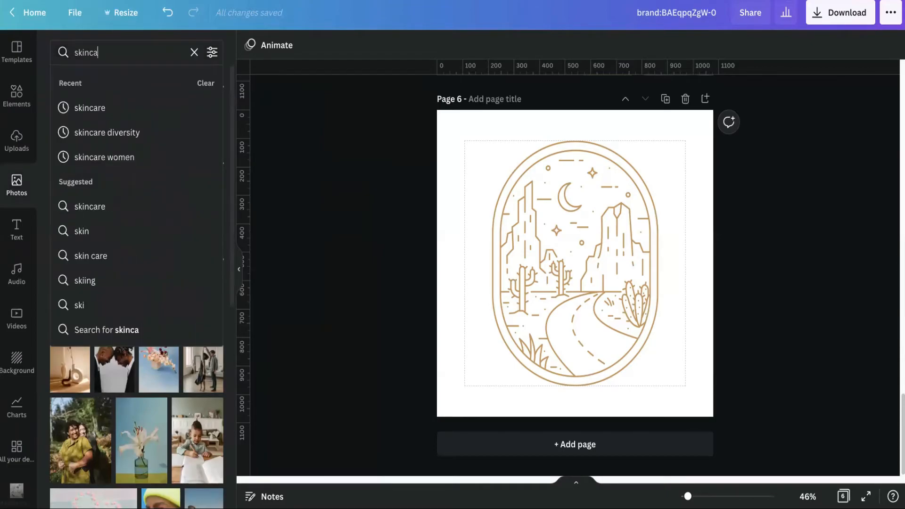
type("re")
key("Return")
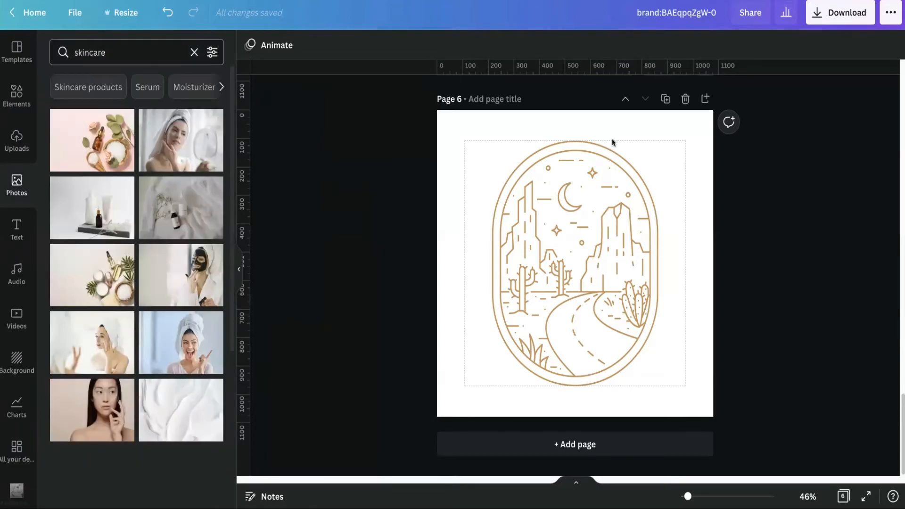
scroll(156, 362, "down", 4)
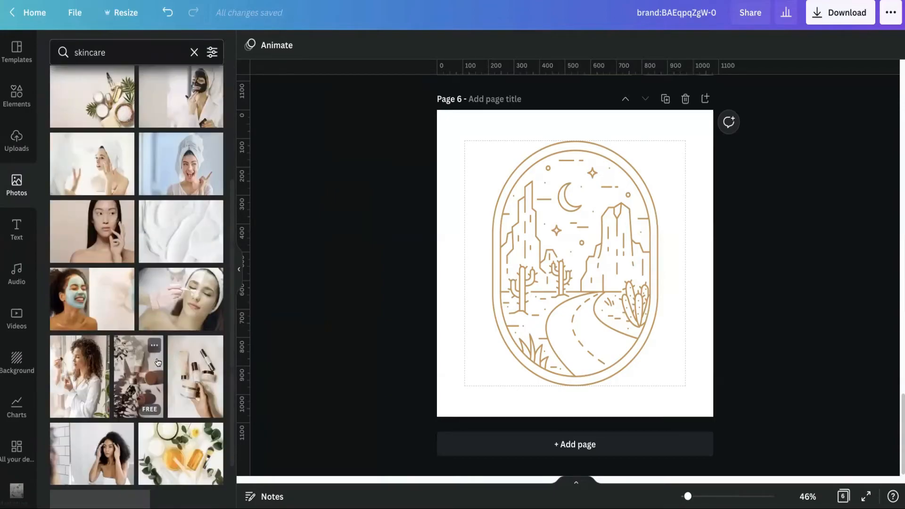
scroll(158, 362, "down", 3)
scroll(158, 348, "down", 3)
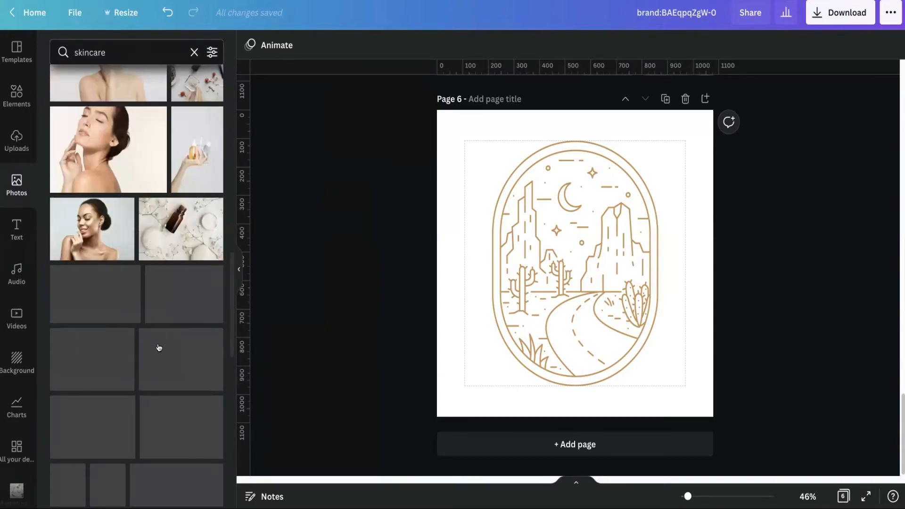
scroll(158, 347, "down", 3)
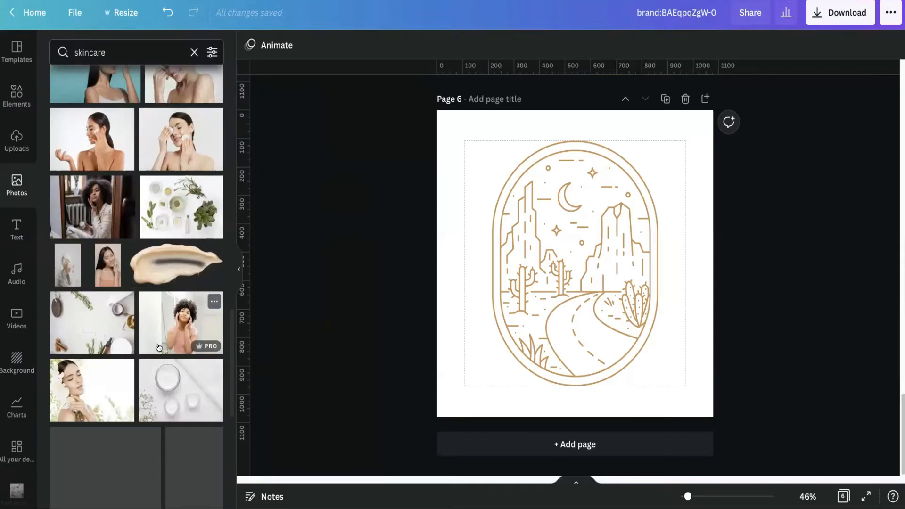
scroll(159, 347, "down", 5)
scroll(159, 347, "down", 2)
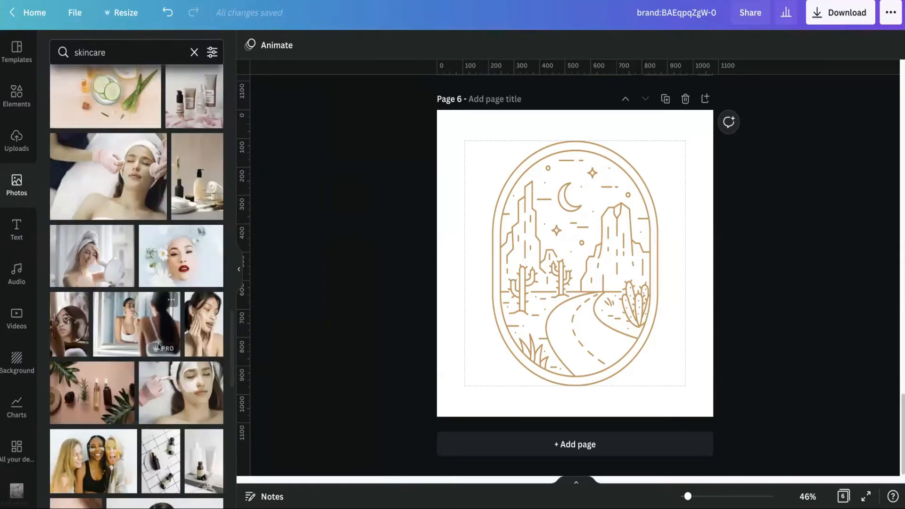
scroll(158, 347, "down", 3)
left_click(525, 448)
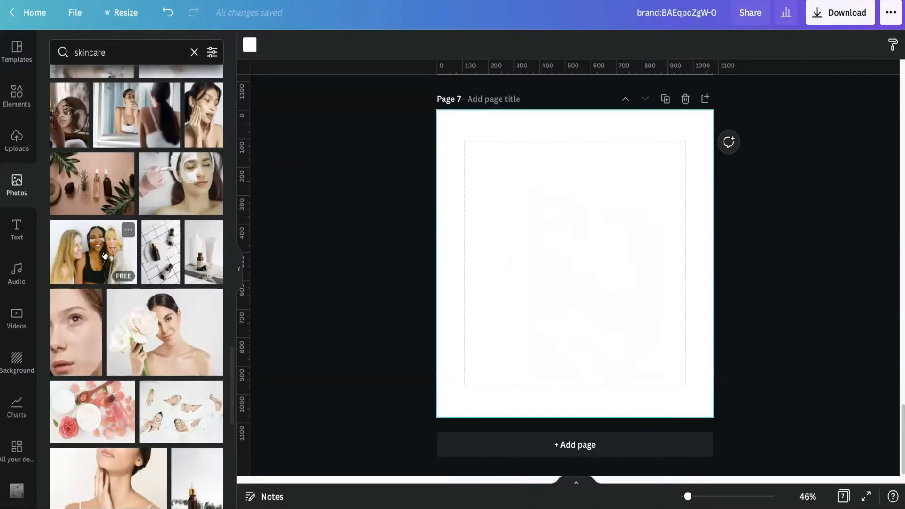
Open the details of the Photo Of Women Doing Their Skincare and browse more photos from its source, Pexels
left_click(128, 231)
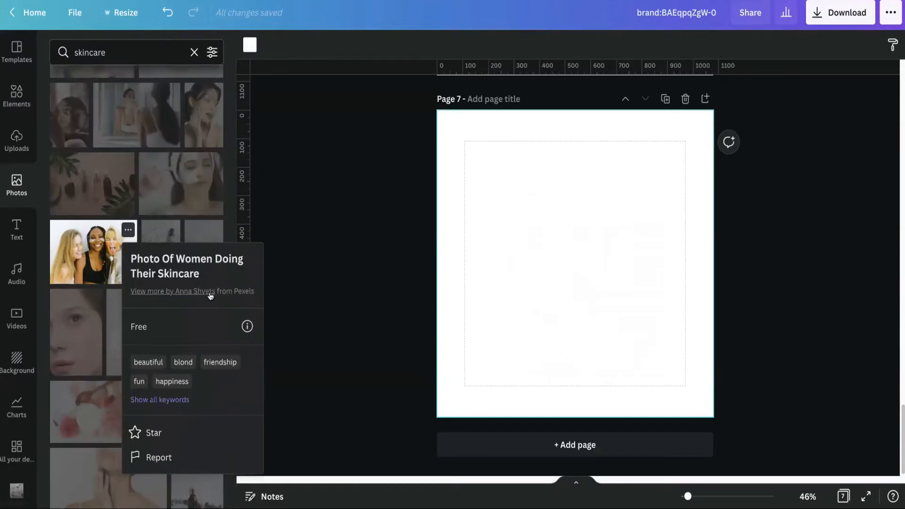
left_click(200, 130)
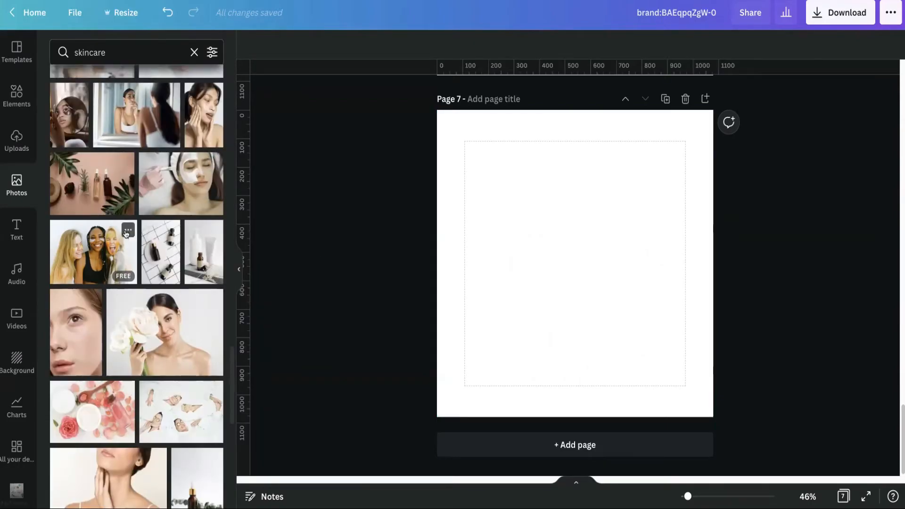
left_click(127, 231)
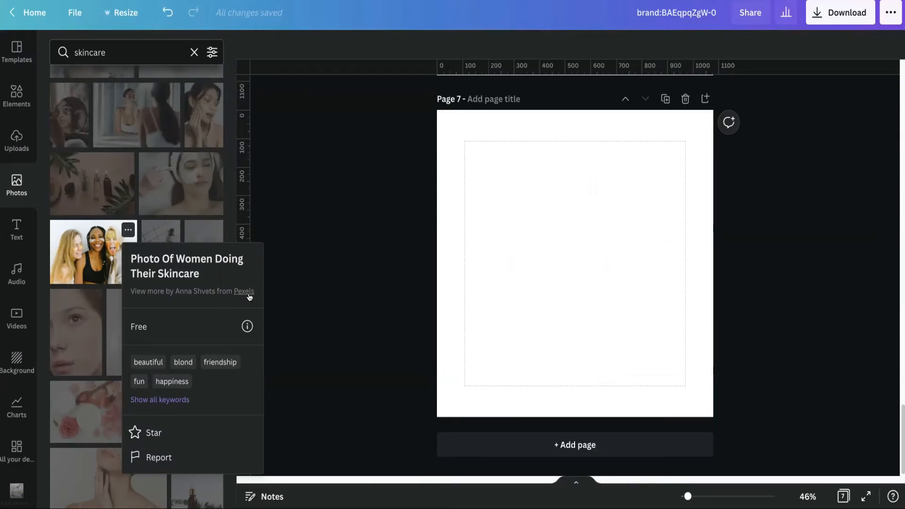
left_click(235, 297)
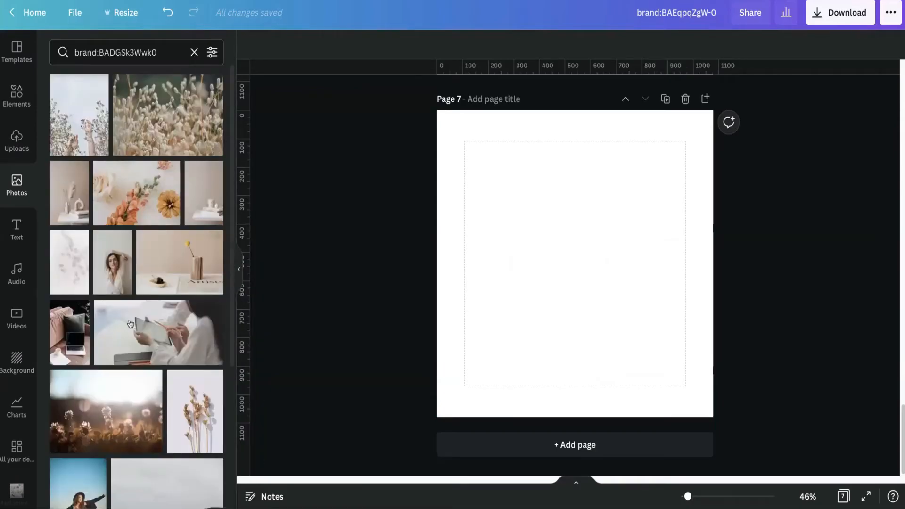
scroll(162, 89, "down", 5)
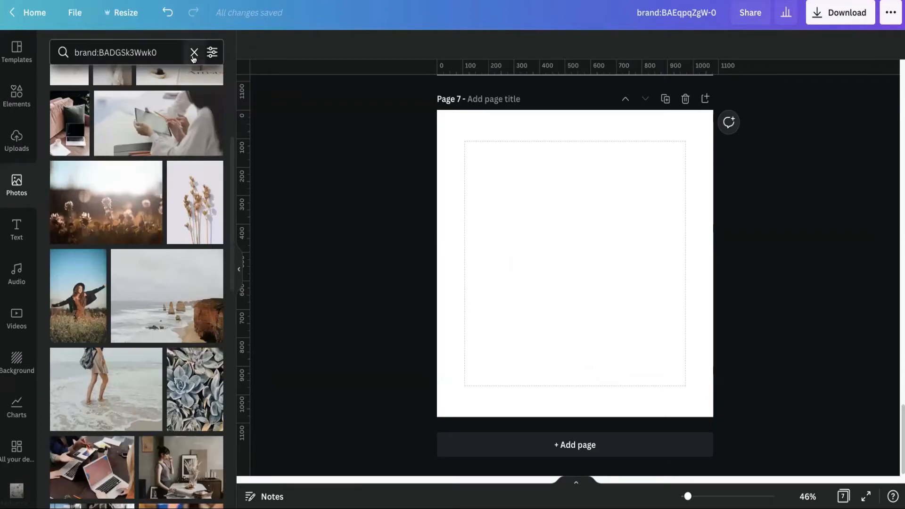
Clear the photo search, open the recommended Woman Working with a Laptop photo's details, and browse more photos by Floral Deco
left_click(194, 54)
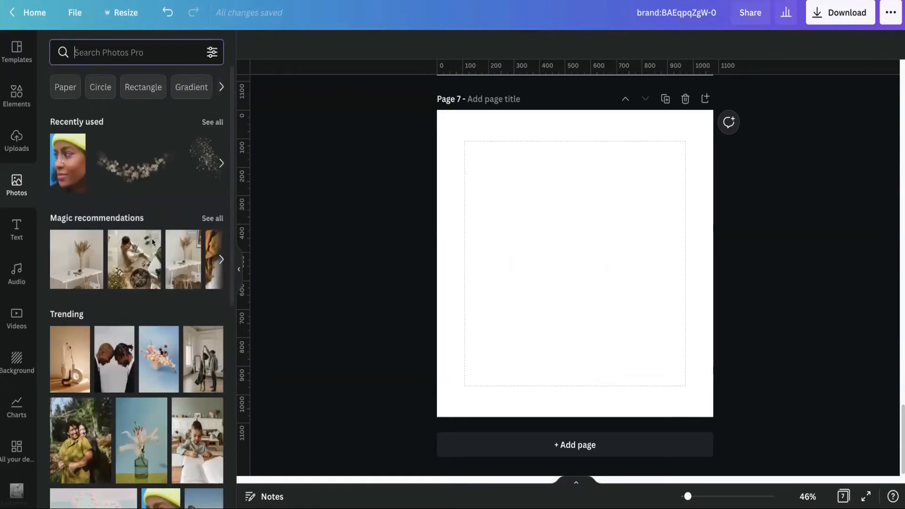
left_click(152, 242)
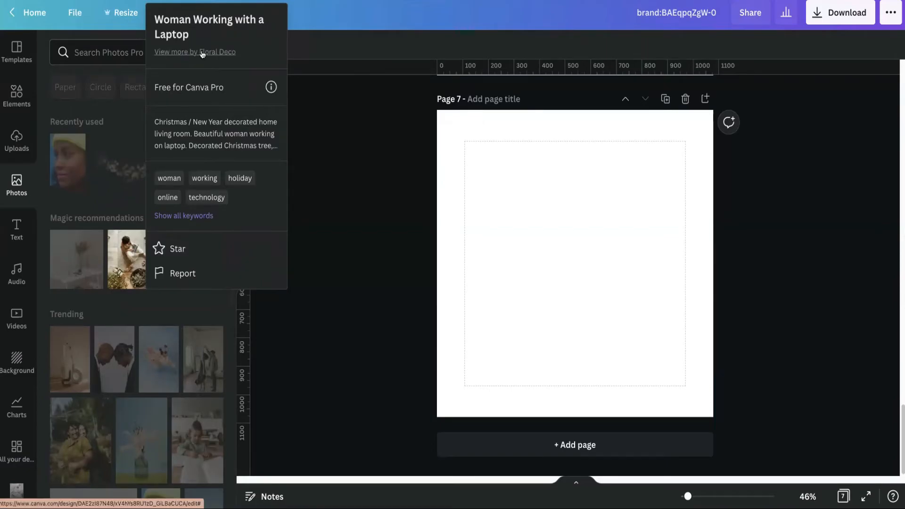
left_click(222, 58)
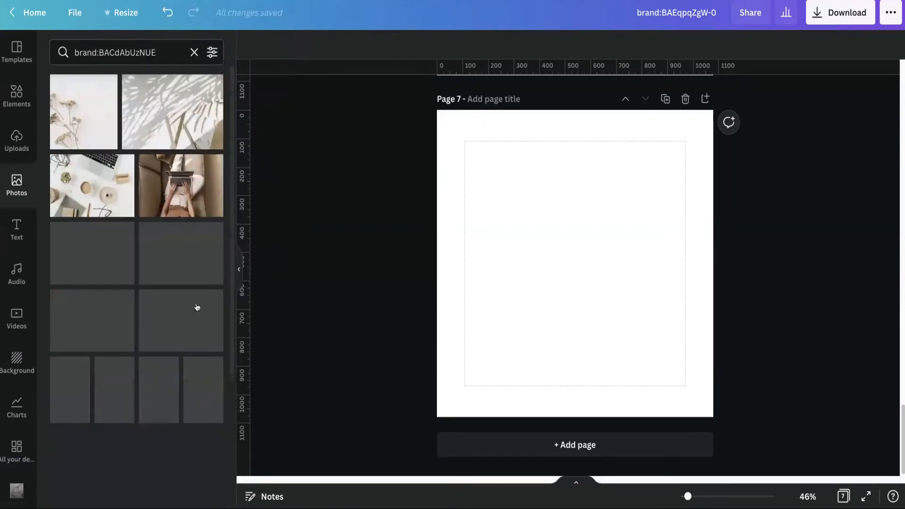
scroll(177, 316, "down", 4)
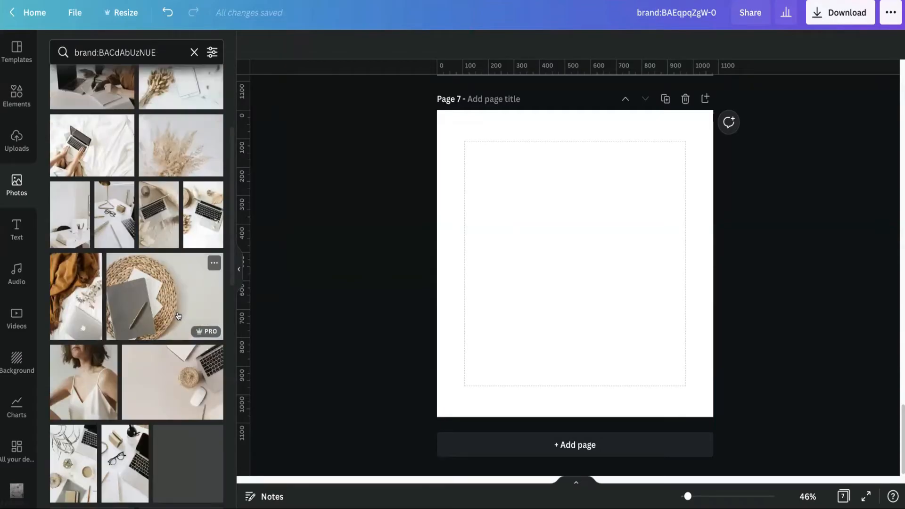
scroll(178, 316, "down", 4)
scroll(178, 315, "down", 3)
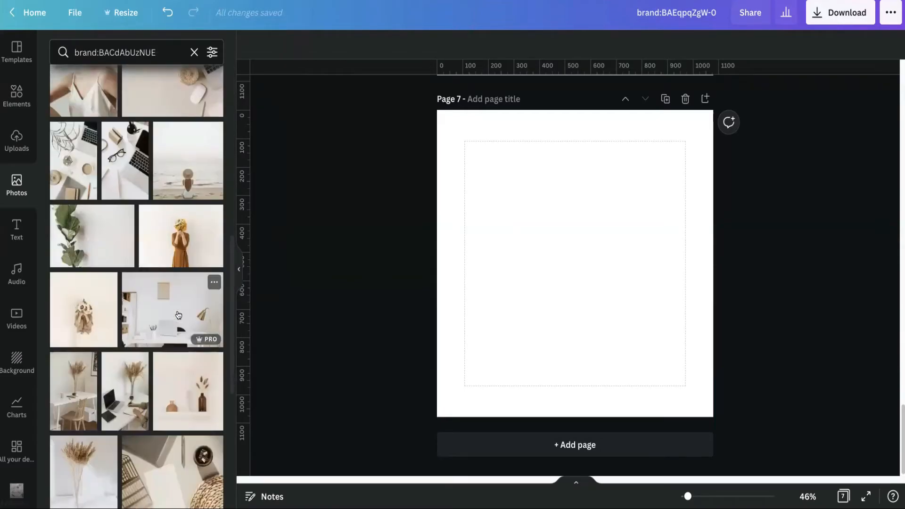
scroll(178, 315, "down", 3)
scroll(178, 315, "down", 3)
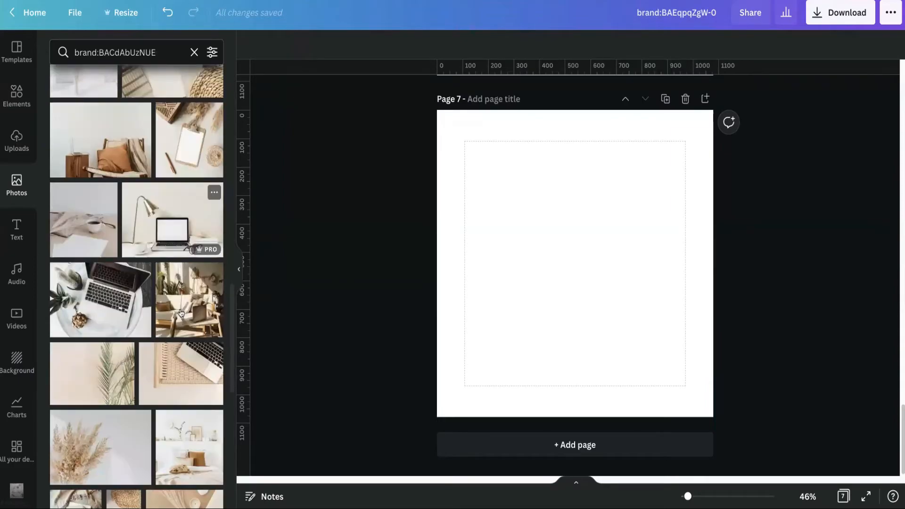
scroll(180, 313, "down", 3)
scroll(182, 312, "down", 2)
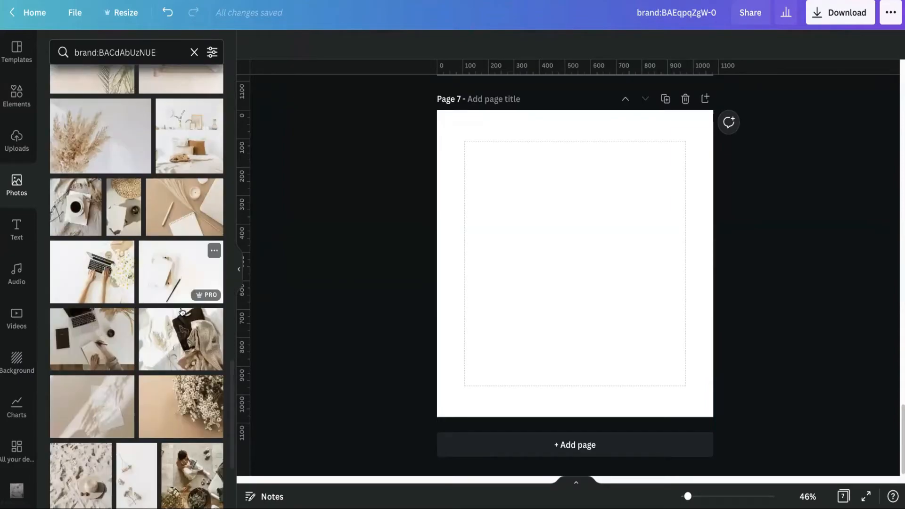
Browse more of the Floral Deco photos and star the Woman Working with a Laptop photo
scroll(181, 311, "down", 5)
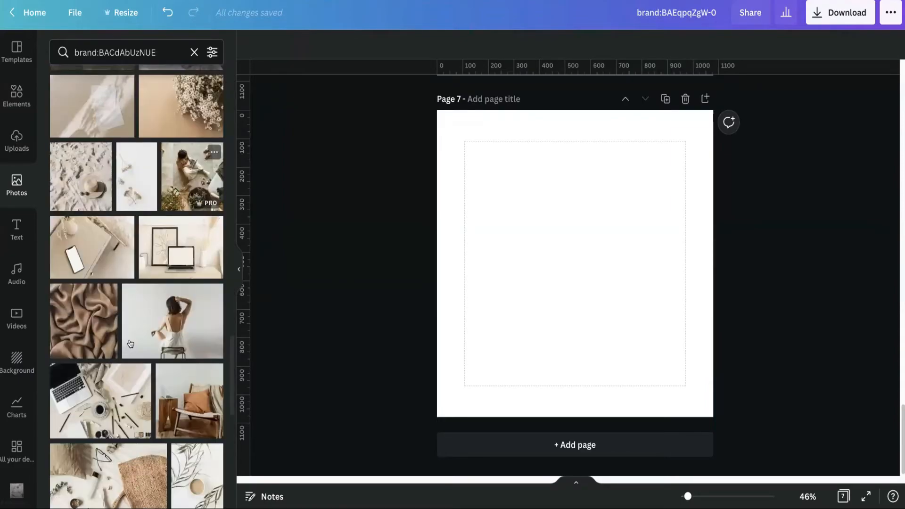
scroll(131, 343, "down", 3)
scroll(131, 344, "down", 3)
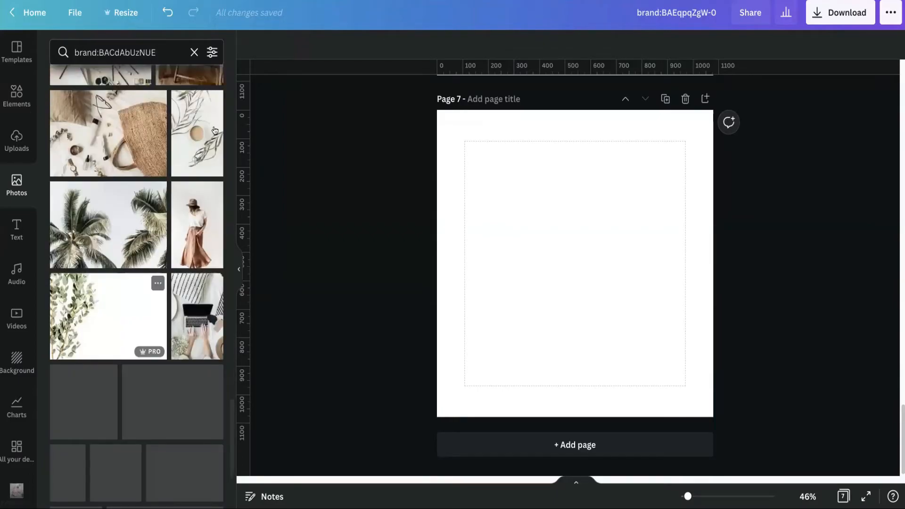
scroll(213, 124, "up", 5)
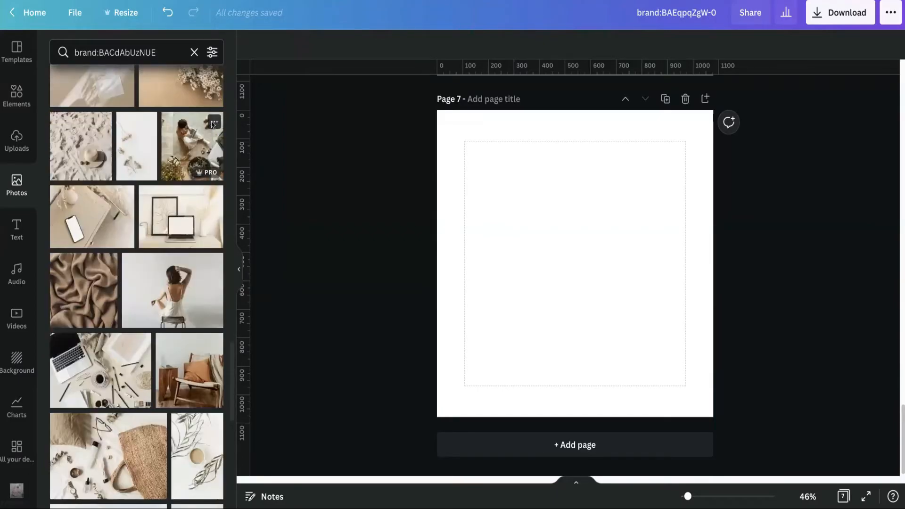
left_click(214, 123)
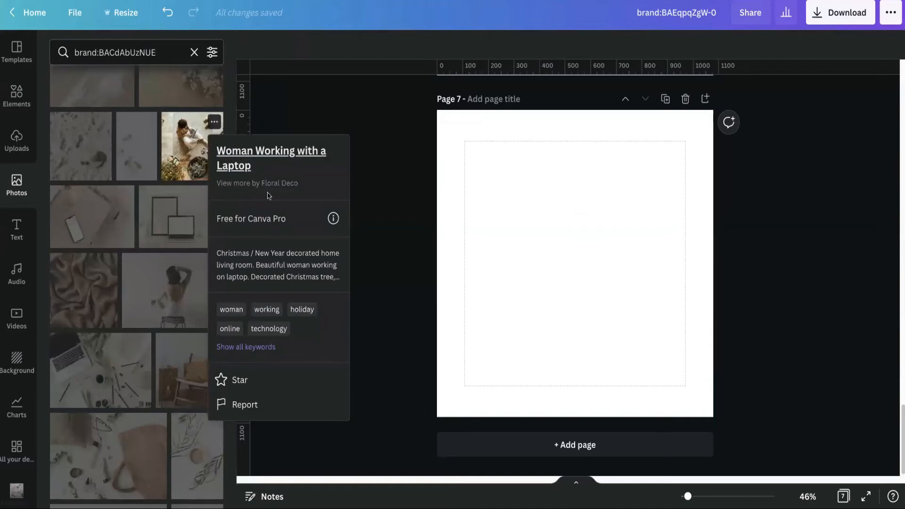
left_click(223, 383)
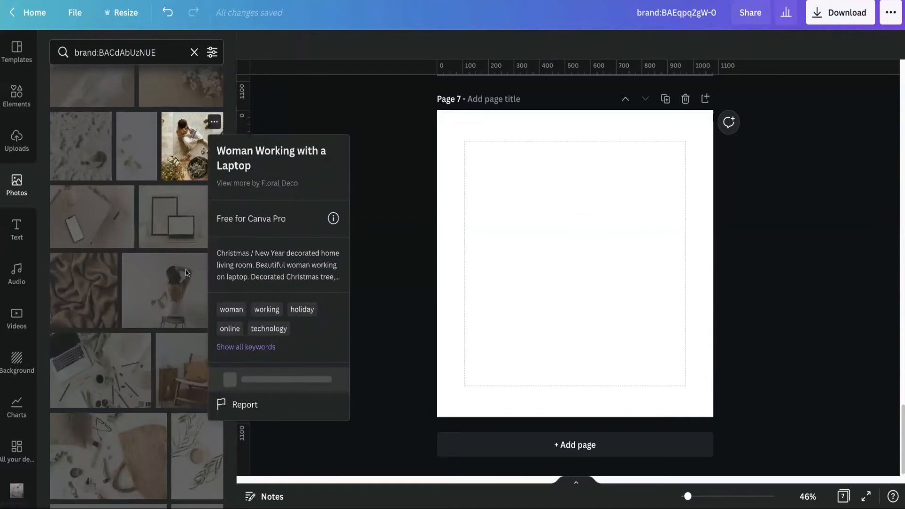
Star the photo of the woman in a hat and long pink skirt and the Woman in Nightgown Sitting on a Chair Facing a White Wall
scroll(267, 301, "down", 4)
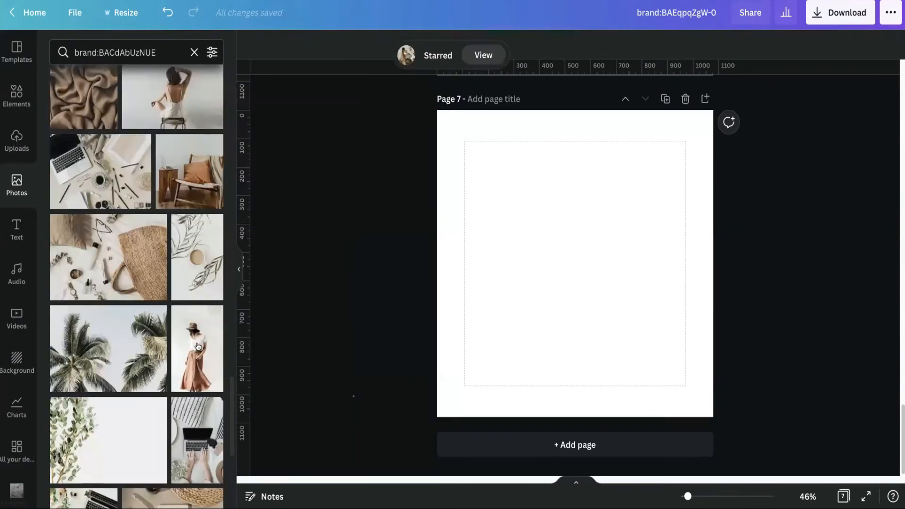
scroll(161, 366, "down", 4)
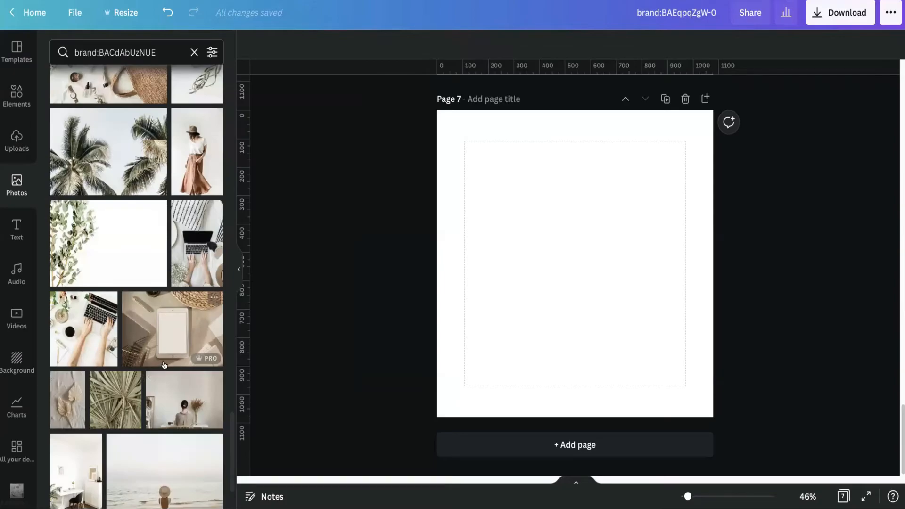
scroll(164, 365, "down", 2)
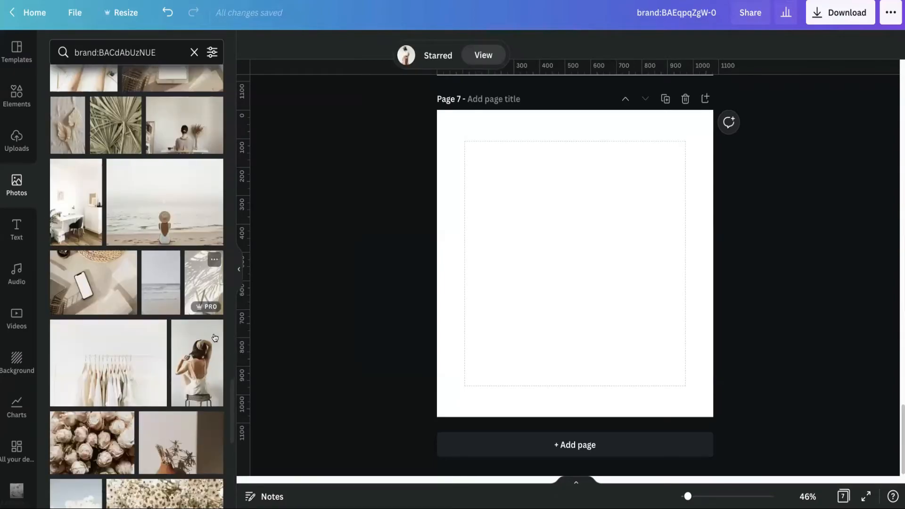
left_click(215, 329)
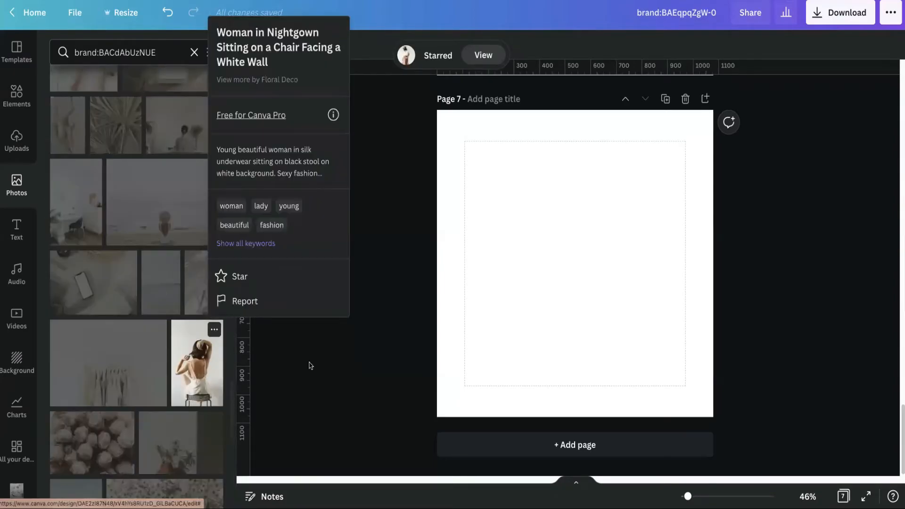
left_click(309, 377)
Browse further through the Floral Deco photos and star the Woman on Summer Outfit photo
scroll(192, 297, "down", 5)
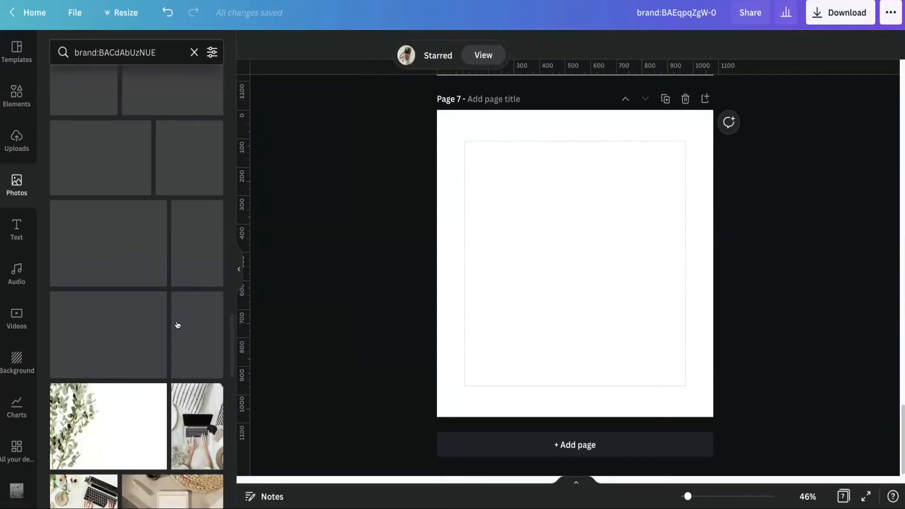
scroll(171, 174, "up", 2)
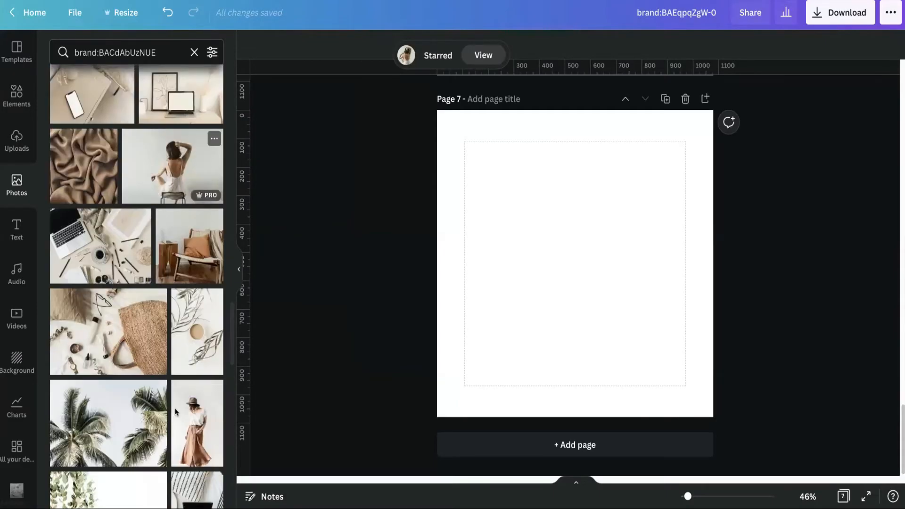
scroll(143, 248, "down", 5)
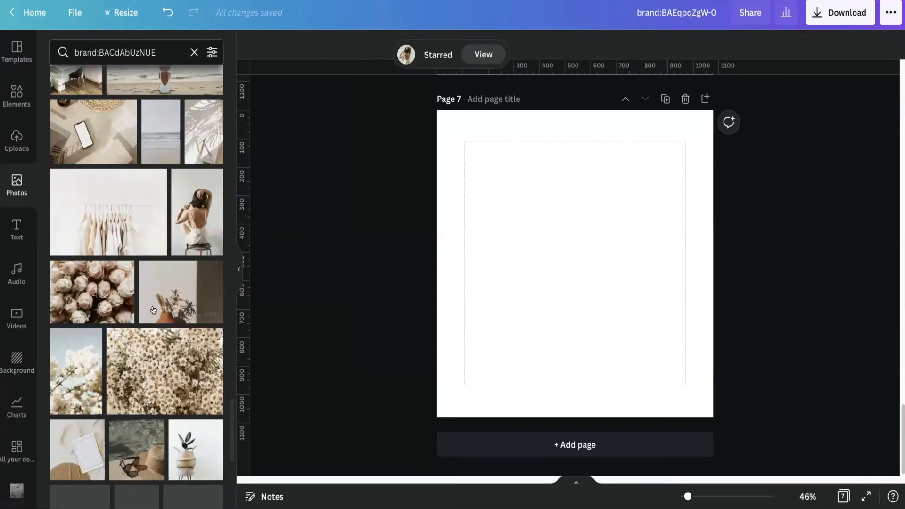
scroll(151, 312, "down", 3)
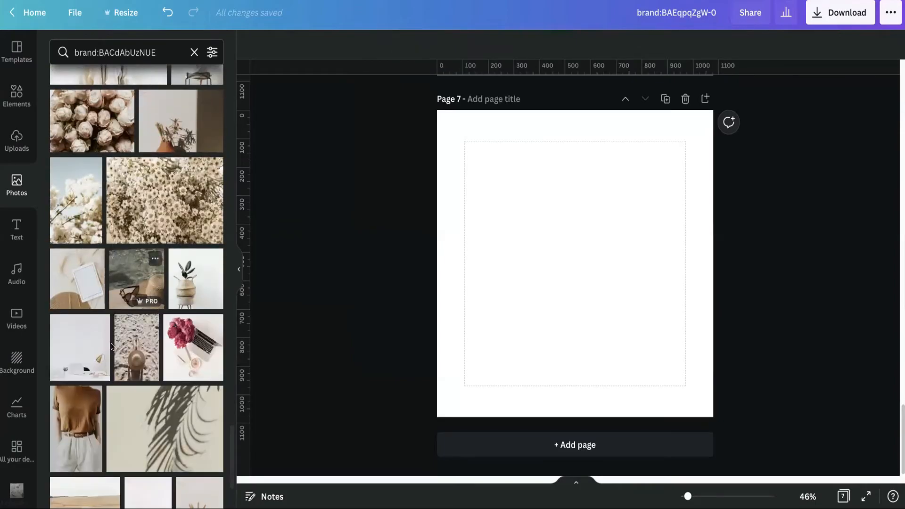
scroll(150, 311, "down", 3)
scroll(191, 475, "down", 3)
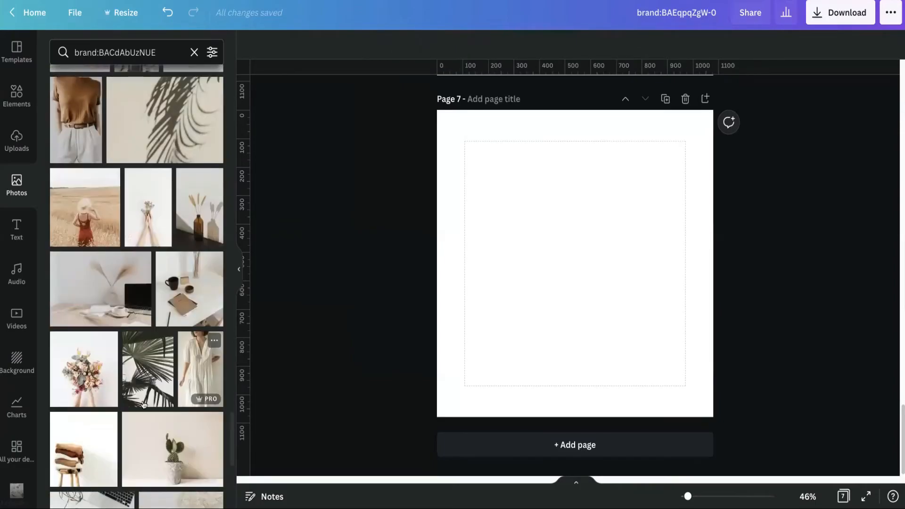
scroll(143, 404, "down", 5)
scroll(146, 402, "down", 2)
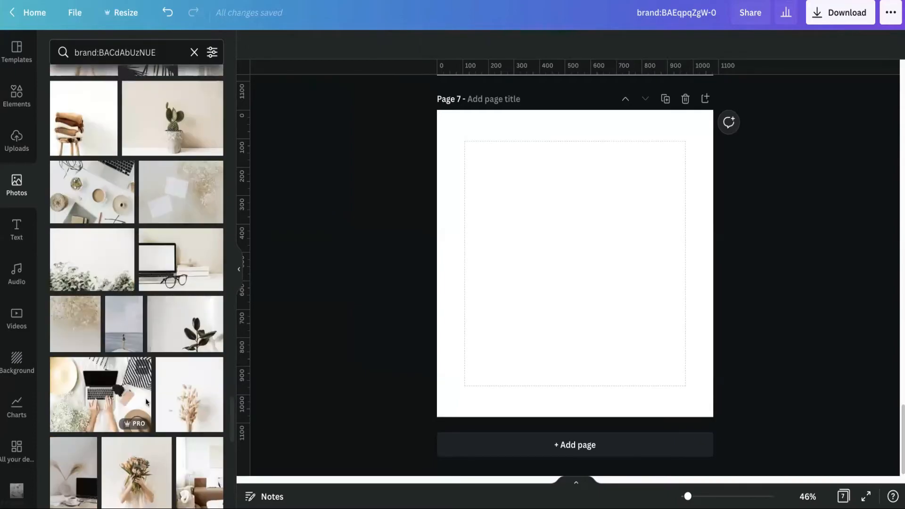
scroll(146, 402, "down", 5)
scroll(222, 385, "down", 3)
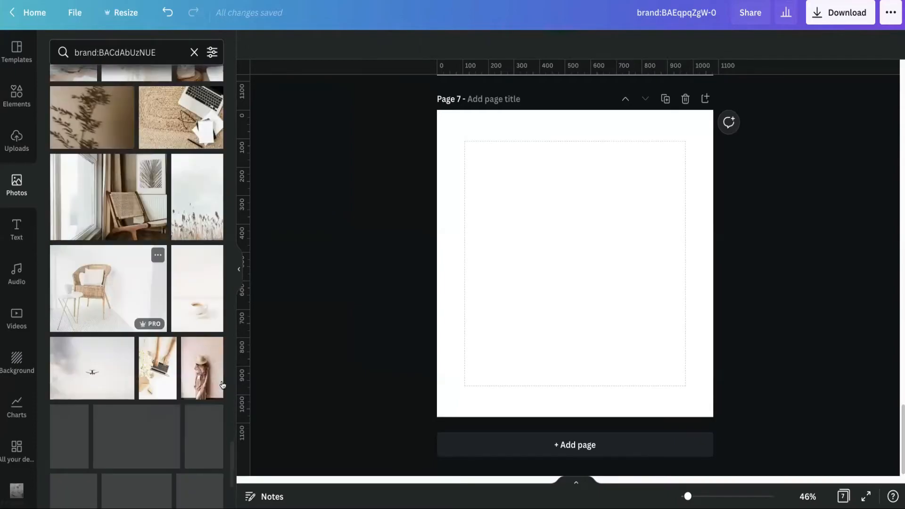
left_click(213, 348)
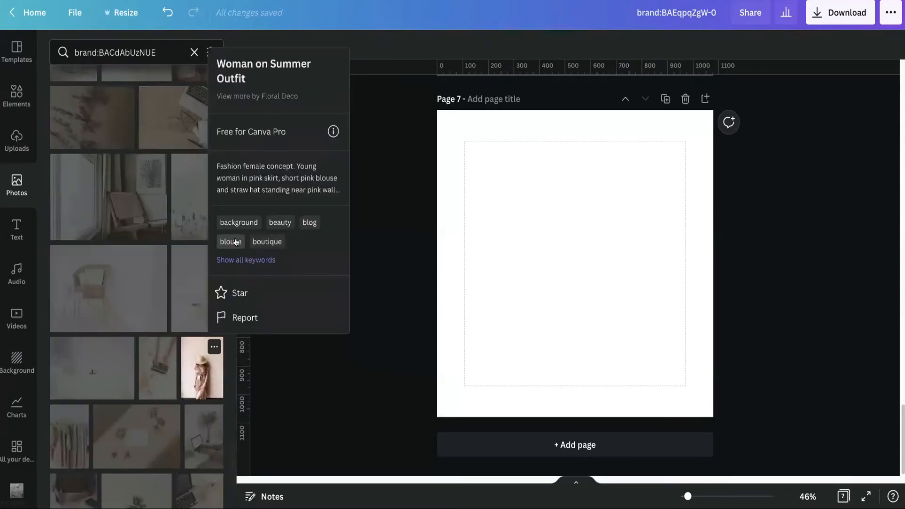
left_click(242, 297)
Star the Smartphone Placed on a Rattan Chair photo and show the starred items
scroll(90, 318, "down", 4)
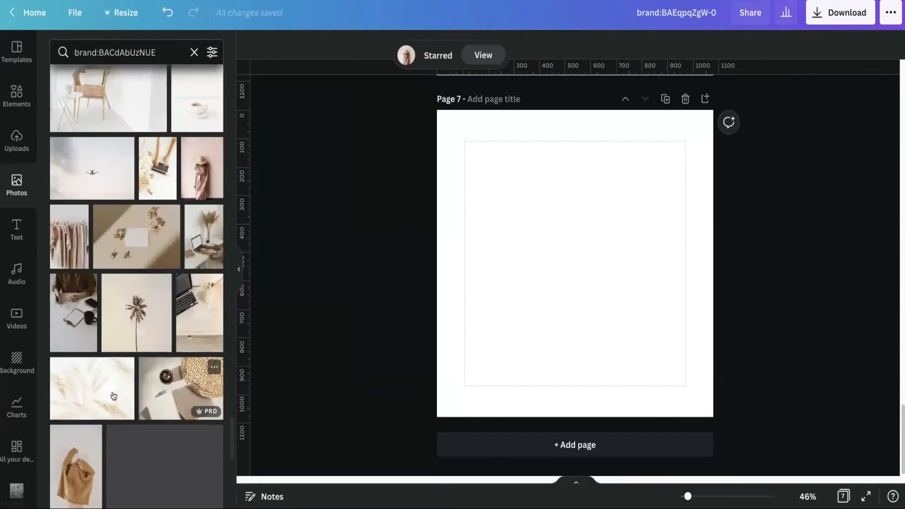
scroll(132, 307, "down", 3)
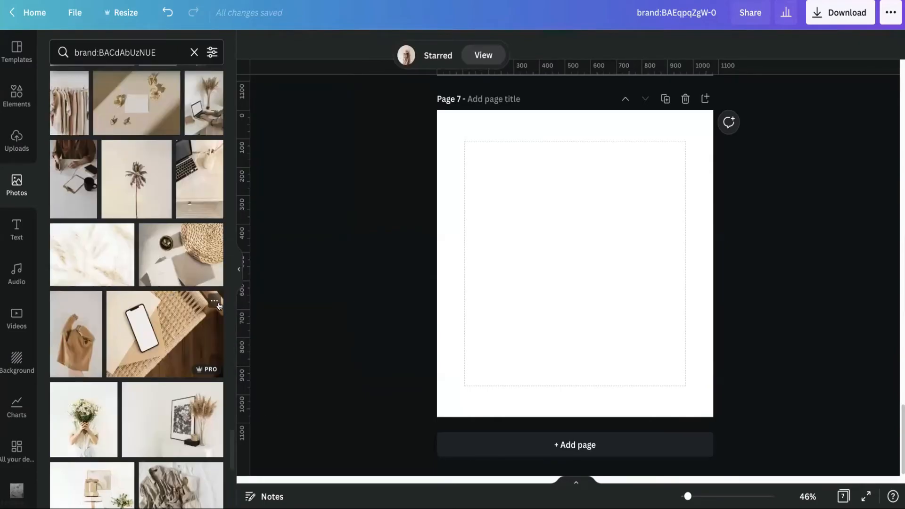
left_click(214, 301)
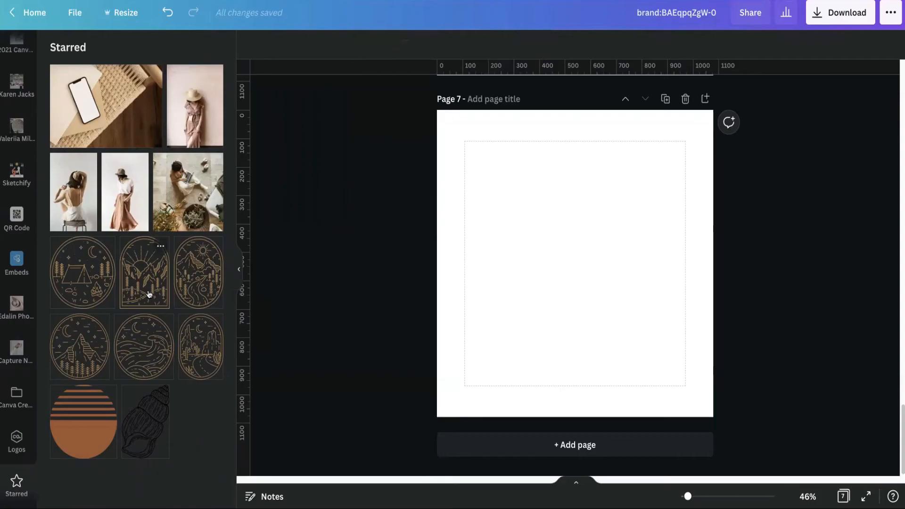
Start adding the starred Smartphone Placed on a Rattan Chair photo to a folder, search the folders for "Floral", and clear the search
left_click(152, 74)
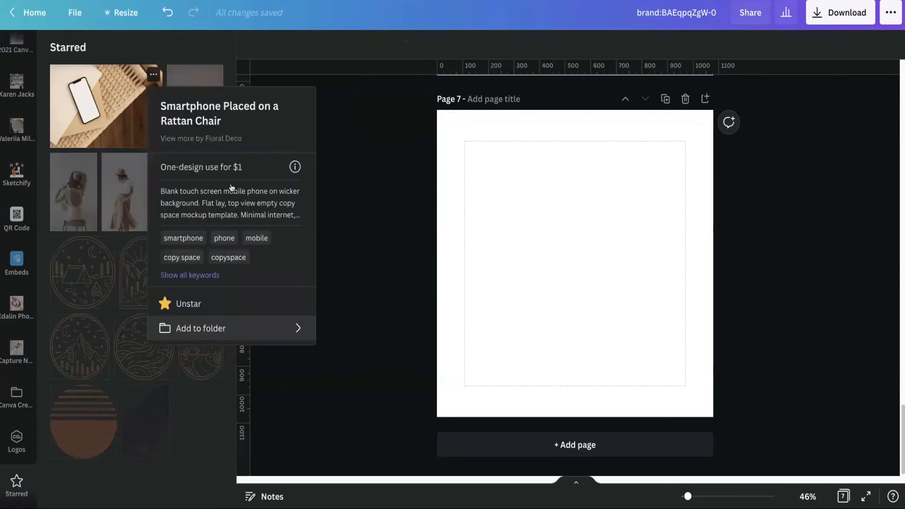
left_click(197, 155)
type("F")
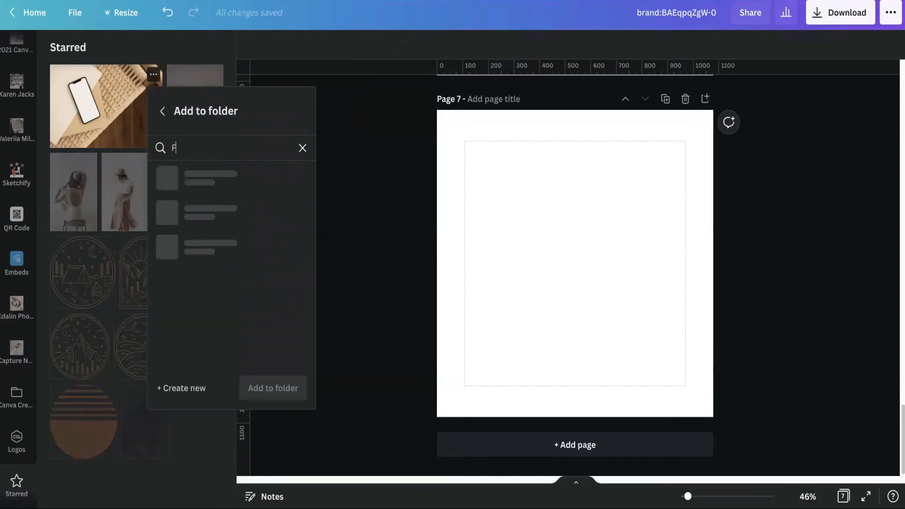
type("loral")
key("BackSpace")
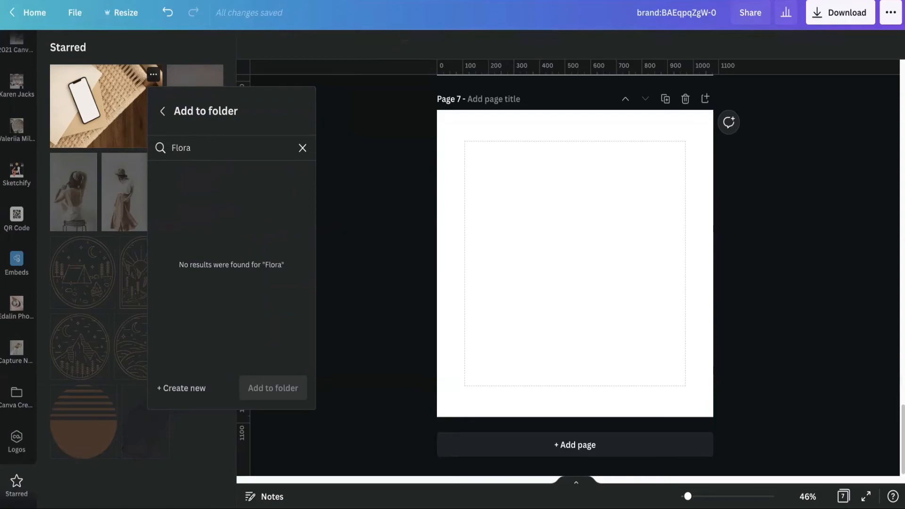
key("BackSpace")
key("BackSpace")
key("BackSpace")
key("BackSpace")
key("BackSpace")
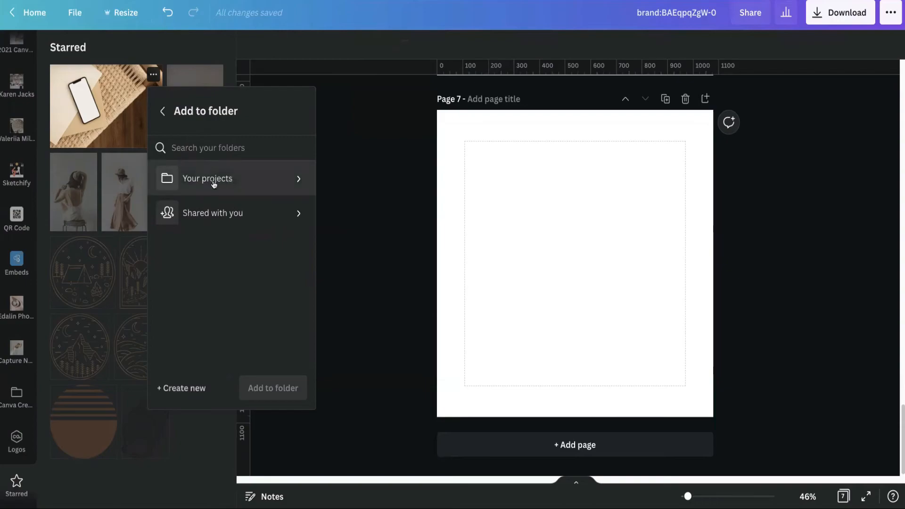
Create a new folder named Floral Deco in Your projects and add the smartphone photo to it
left_click(231, 177)
left_click(187, 390)
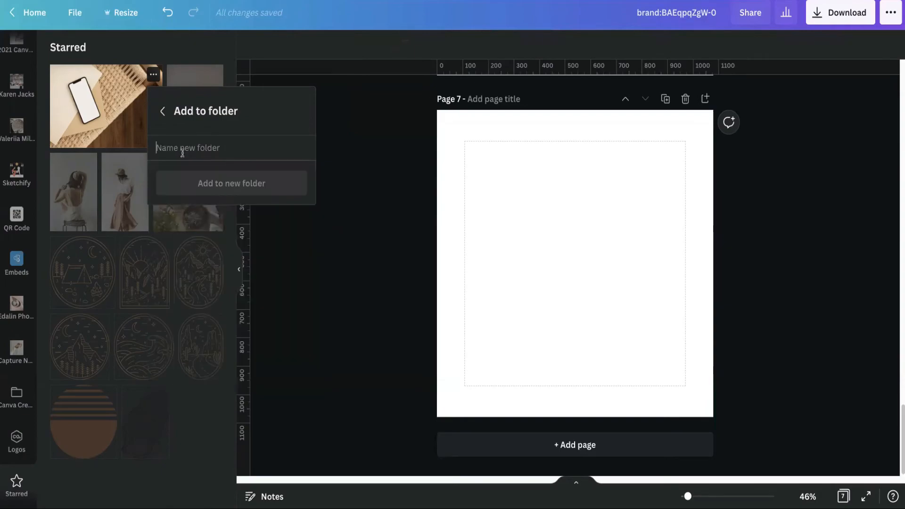
type("Floral Deco")
left_click(228, 184)
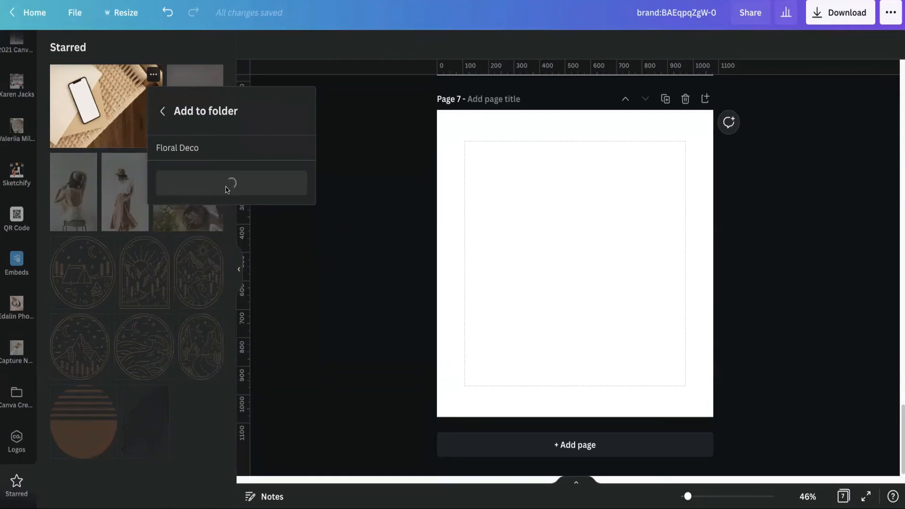
Add the starred photo of the woman in a pink outfit and straw hat to the Floral Deco folder
left_click(214, 74)
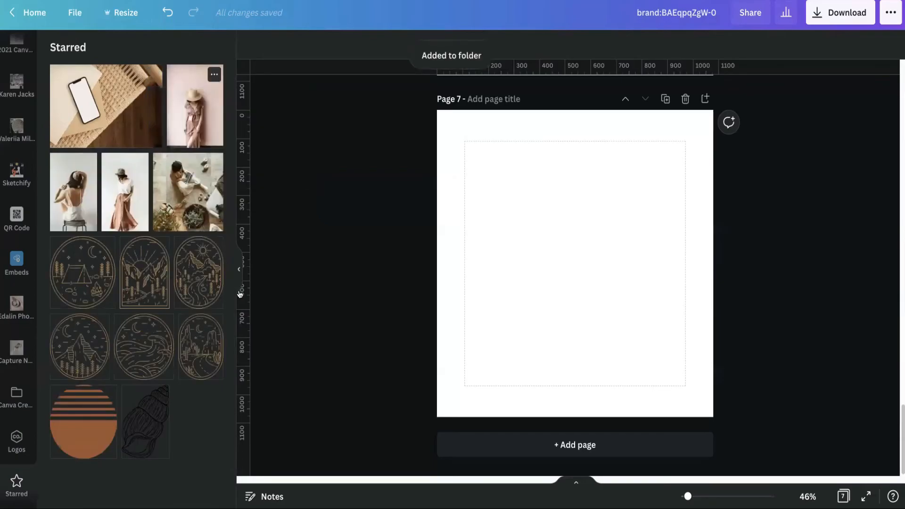
left_click(264, 315)
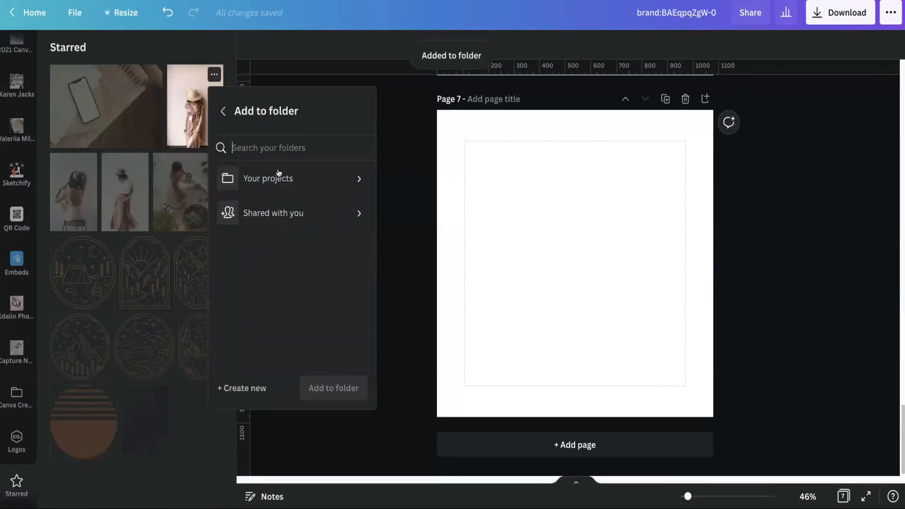
type("flora")
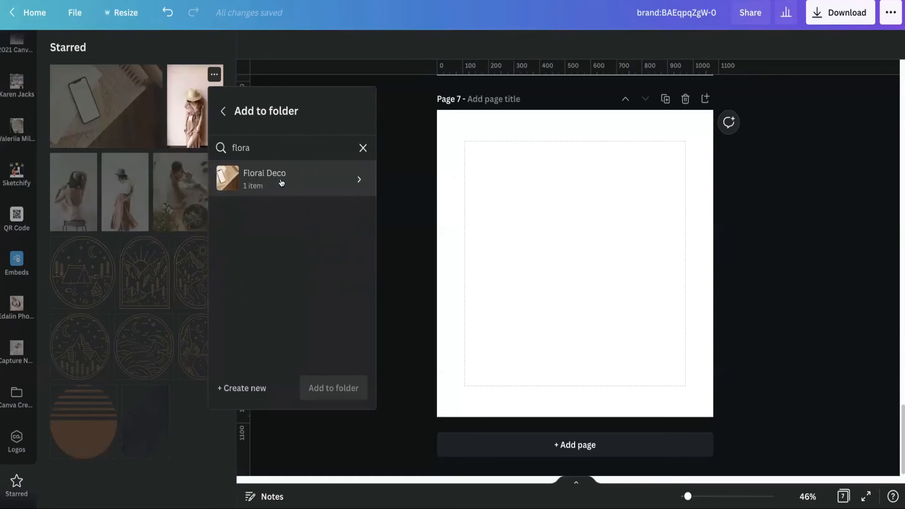
left_click(280, 183)
left_click(333, 388)
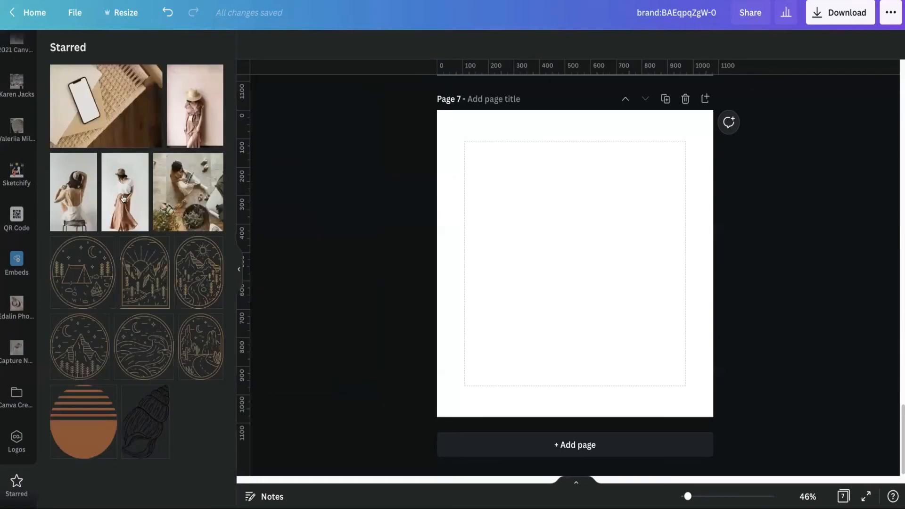
Add the starred Woman in Nightgown Sitting on a Chair Facing a White Wall photo to the Floral Deco folder
left_click(88, 163)
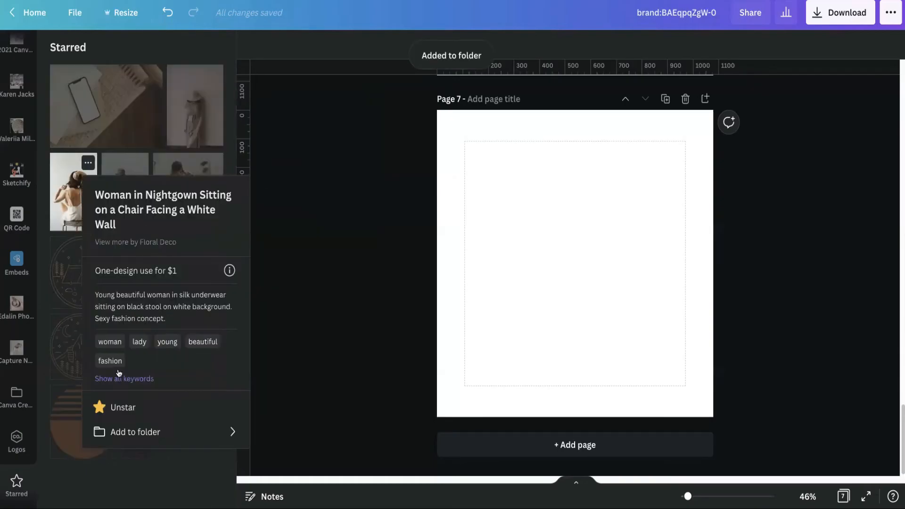
left_click(155, 434)
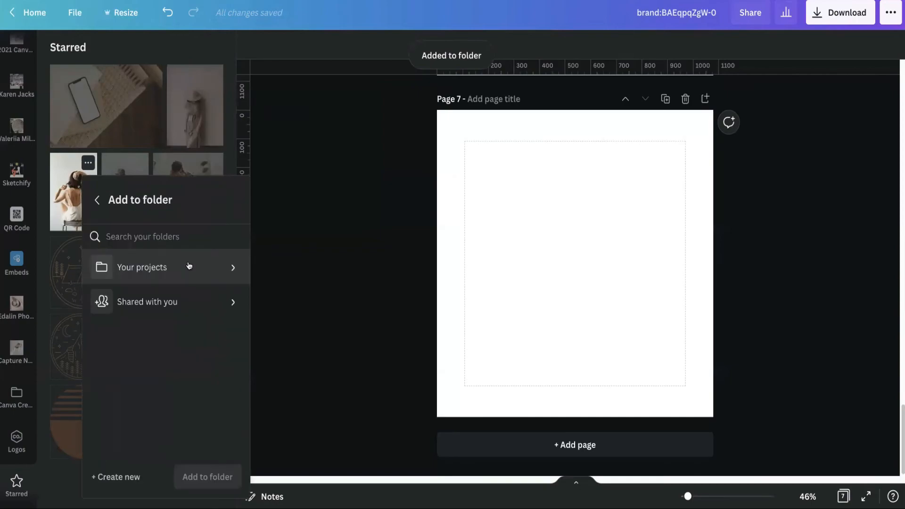
left_click(174, 237)
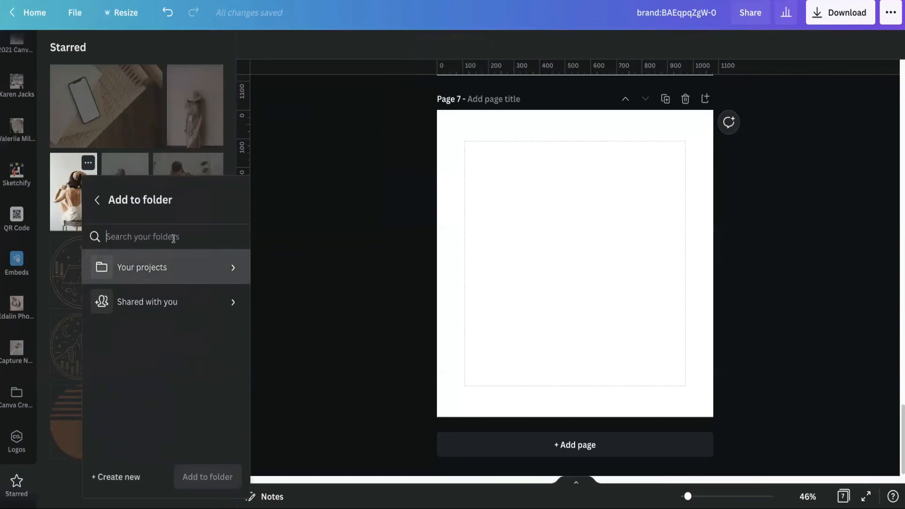
type("flor")
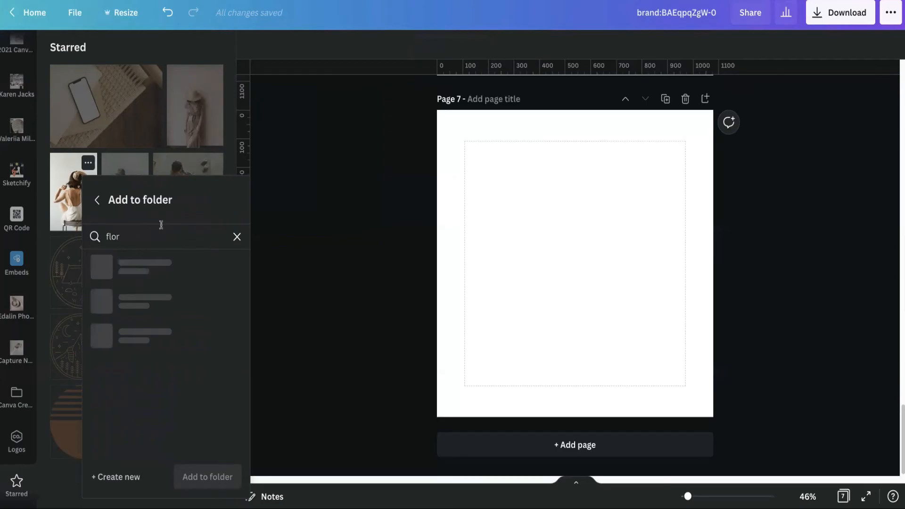
left_click(158, 277)
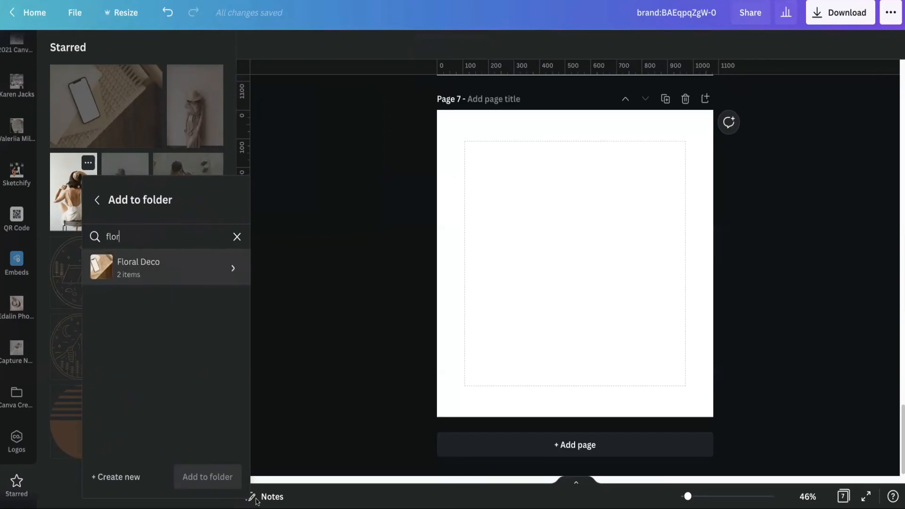
left_click(207, 477)
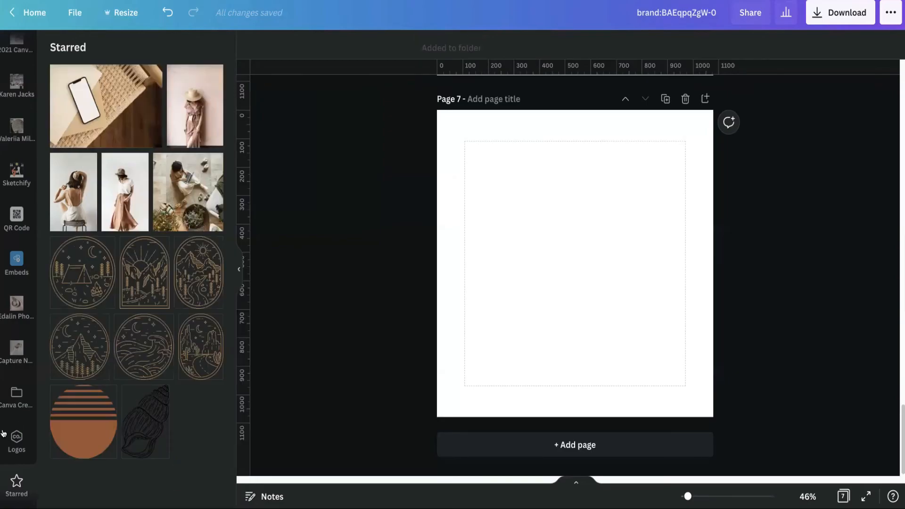
Browse the project folders from within the design editor and open the Elements from Skechify folder
scroll(10, 462, "down", 1)
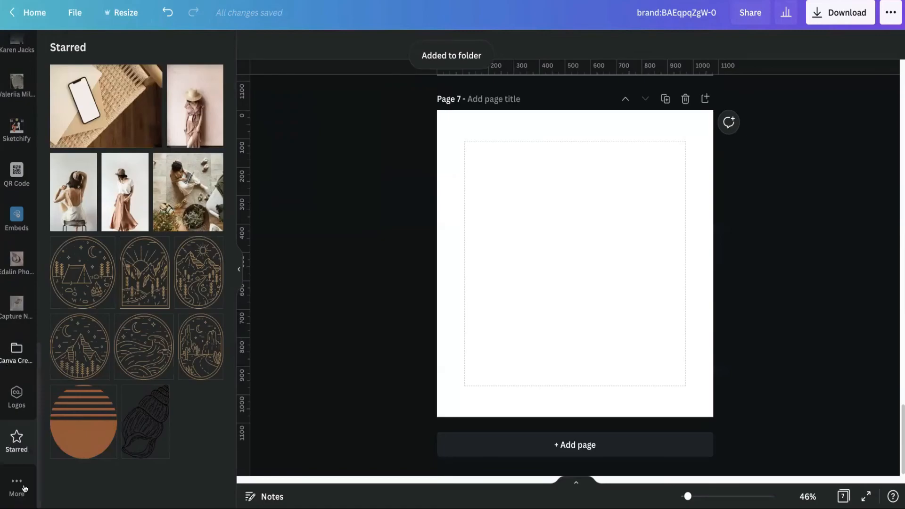
left_click(15, 358)
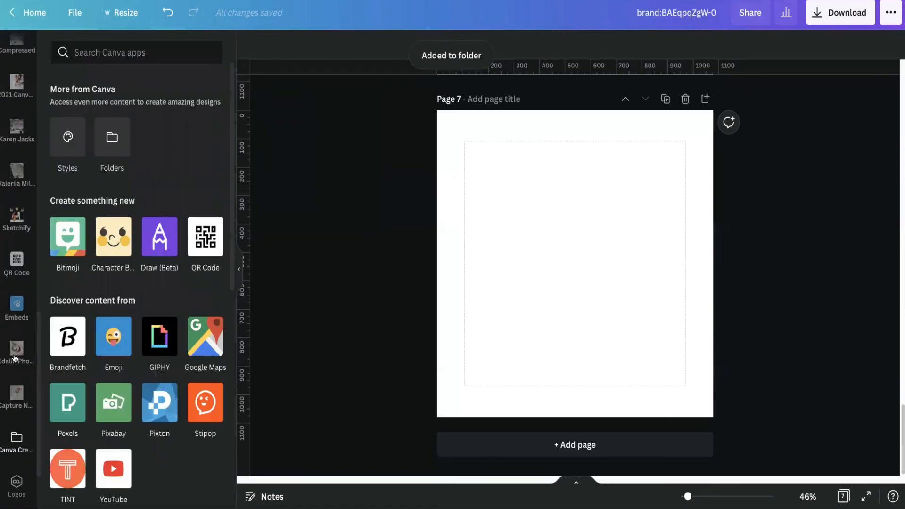
left_click(119, 138)
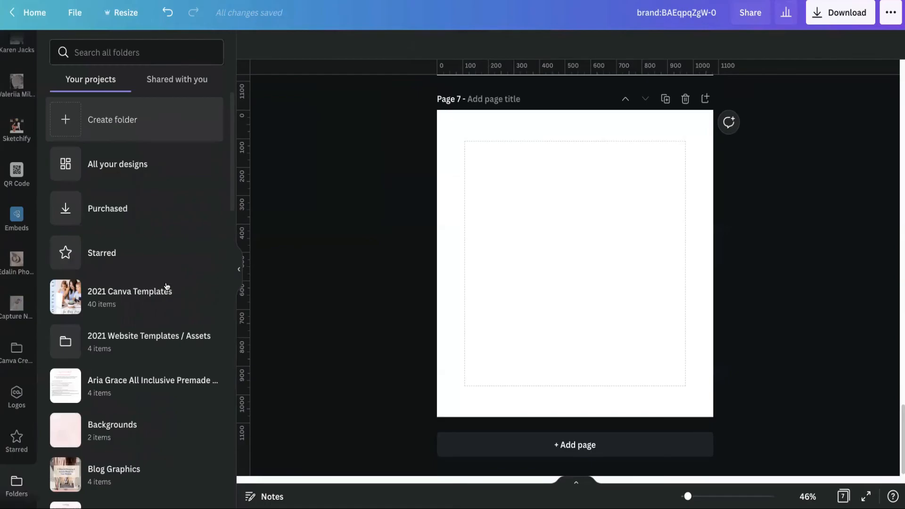
scroll(167, 278, "down", 6)
scroll(166, 267, "down", 6)
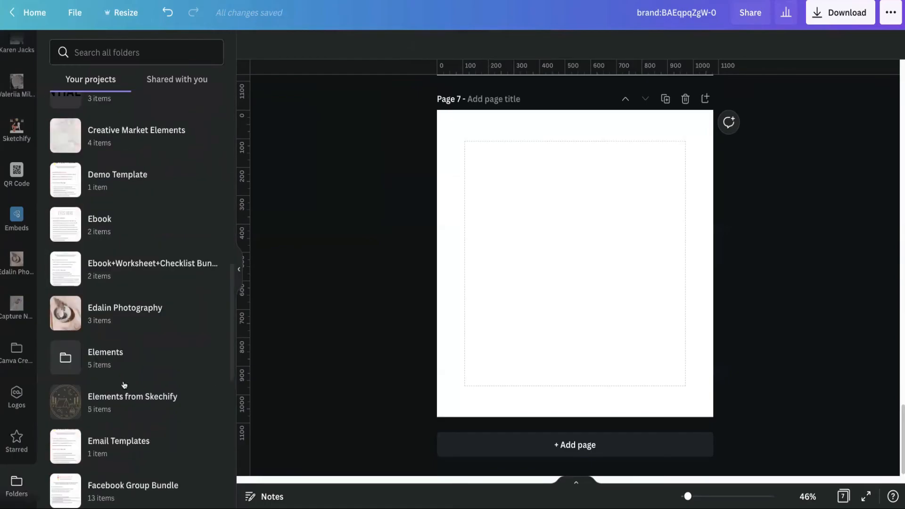
left_click(97, 398)
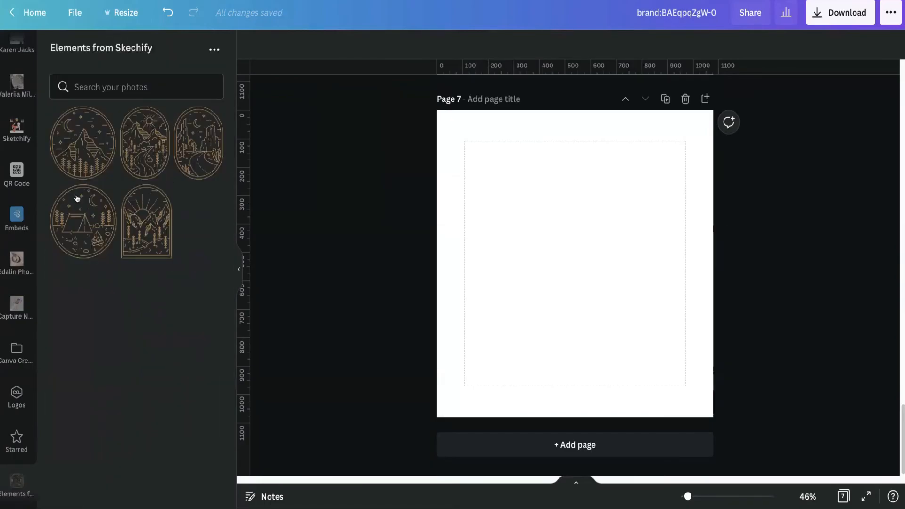
Return to the folder list, search it for "Flor", and open the Floral Deco folder
scroll(8, 484, "down", 2)
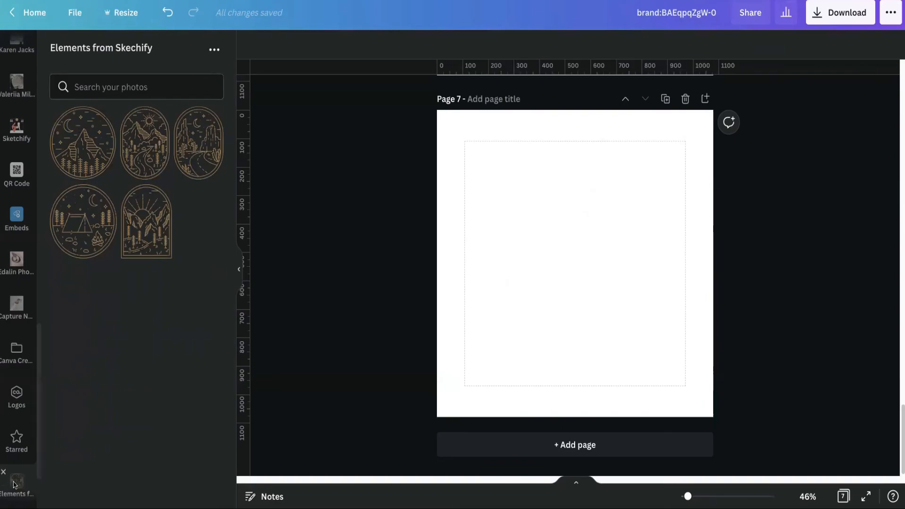
left_click(16, 441)
left_click(105, 49)
type("Flor")
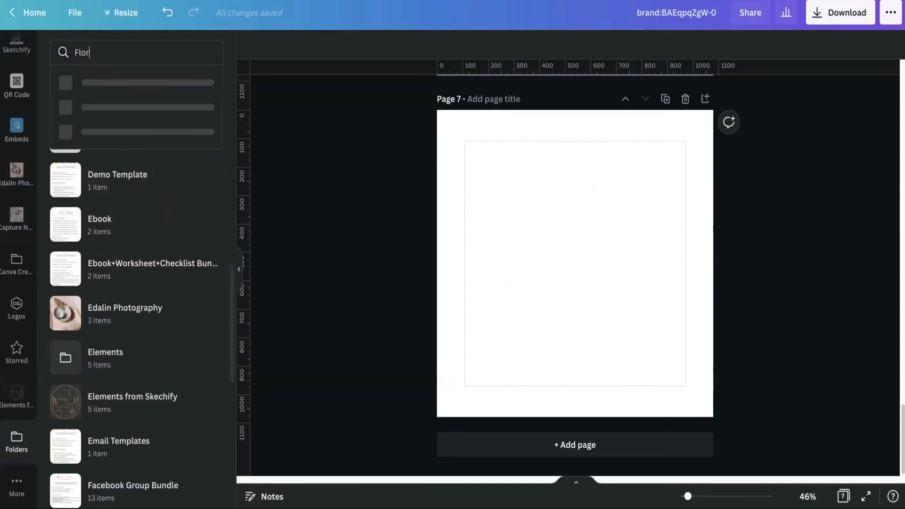
left_click(123, 85)
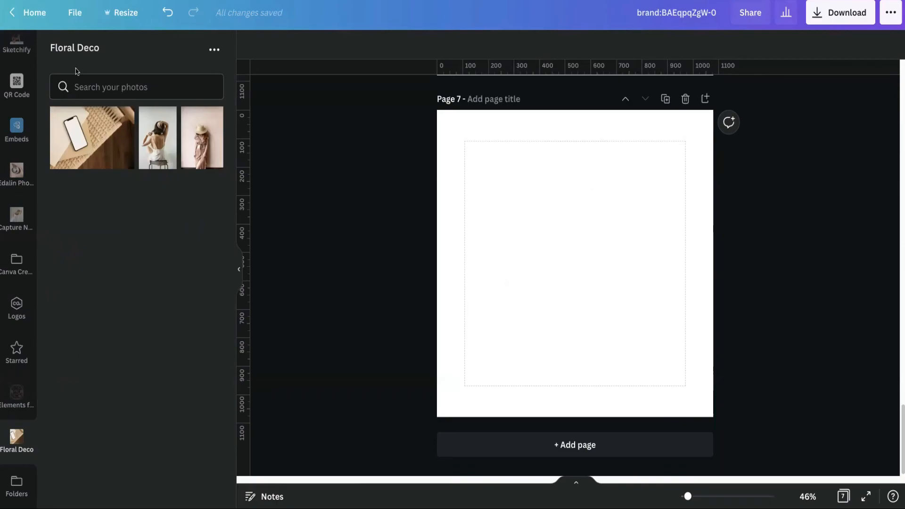
Switch to the Canva home page and look through the recent designs
key("ctrl+shift+Tab")
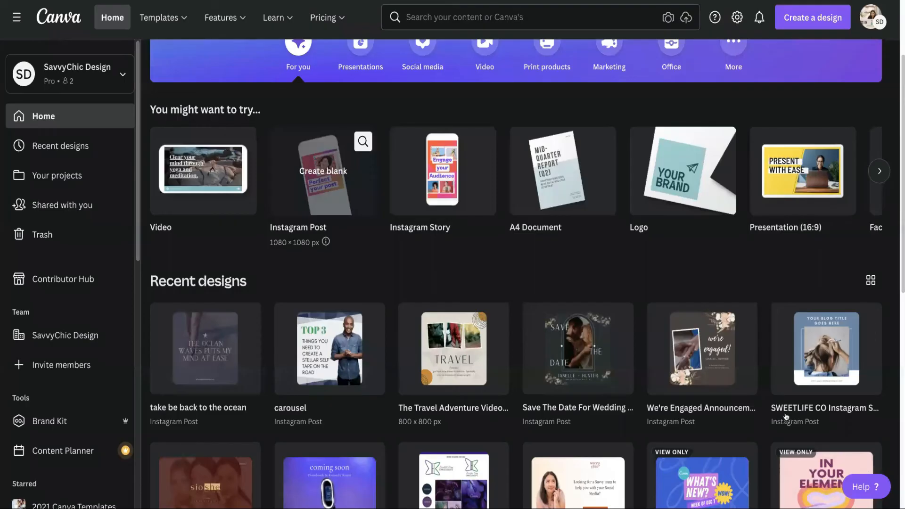
scroll(316, 286, "down", 1)
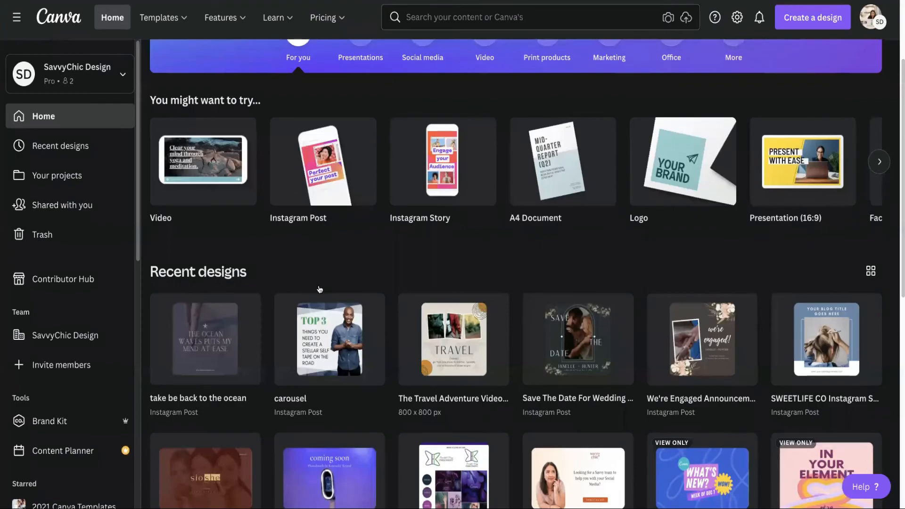
scroll(319, 289, "down", 10)
scroll(347, 357, "down", 6)
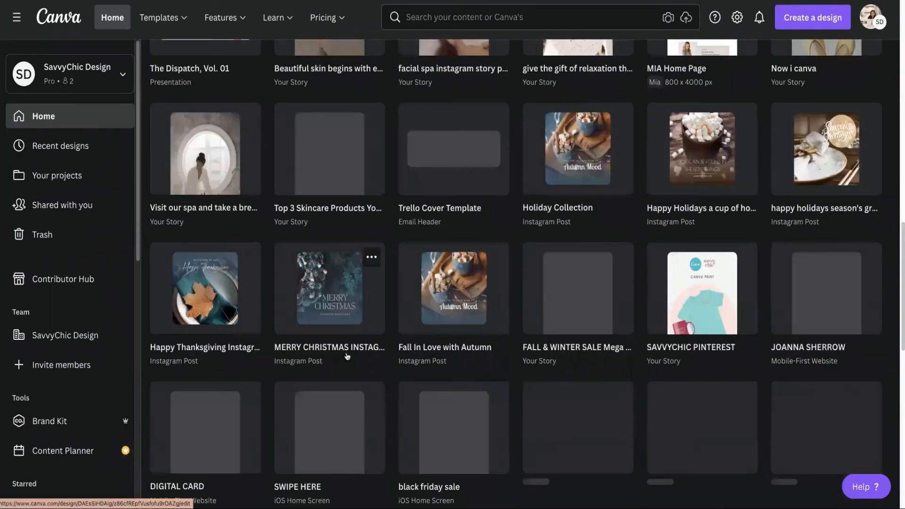
scroll(347, 357, "down", 4)
scroll(348, 357, "down", 3)
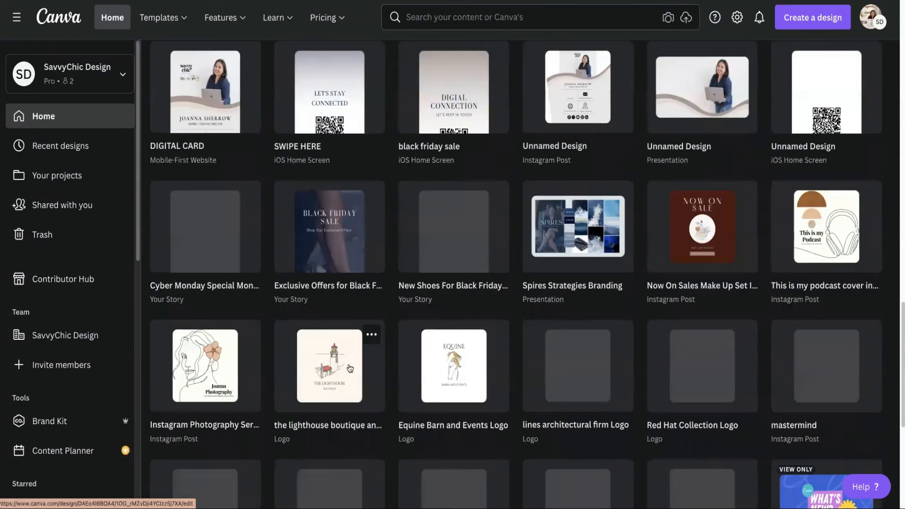
scroll(348, 356, "up", 20)
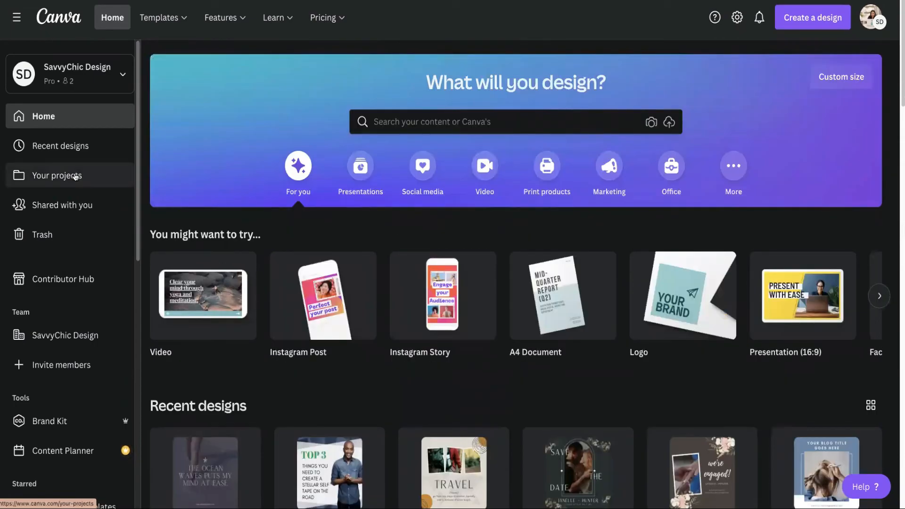
Open the Starred folder in Your projects and review all the starred photos and graphics
left_click(75, 176)
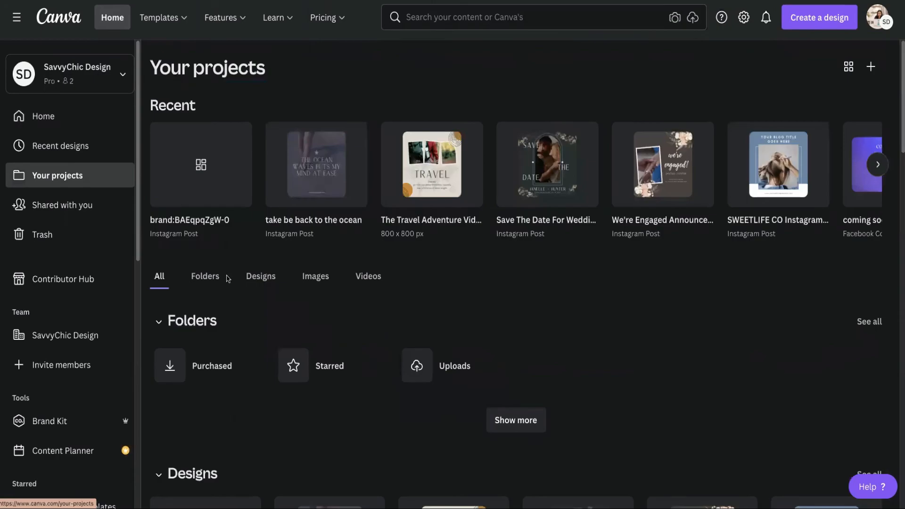
scroll(335, 341, "down", 4)
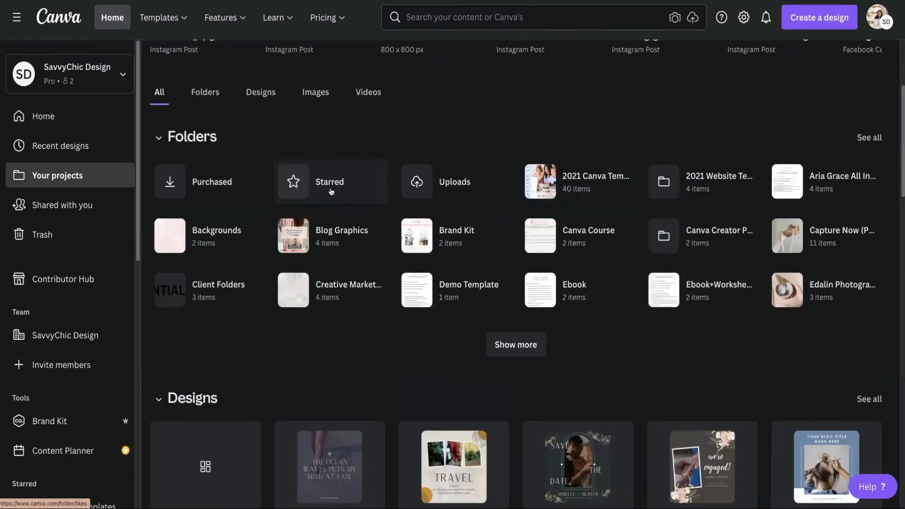
left_click(331, 191)
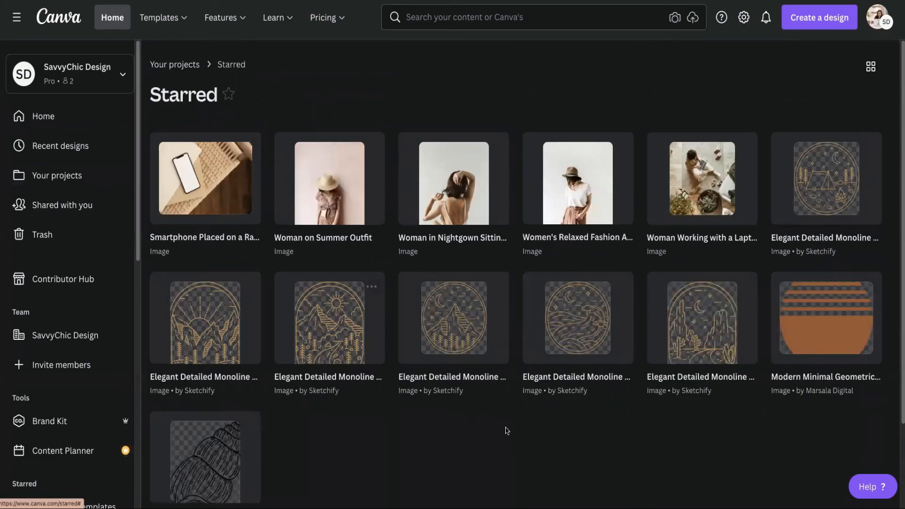
scroll(660, 377, "down", 2)
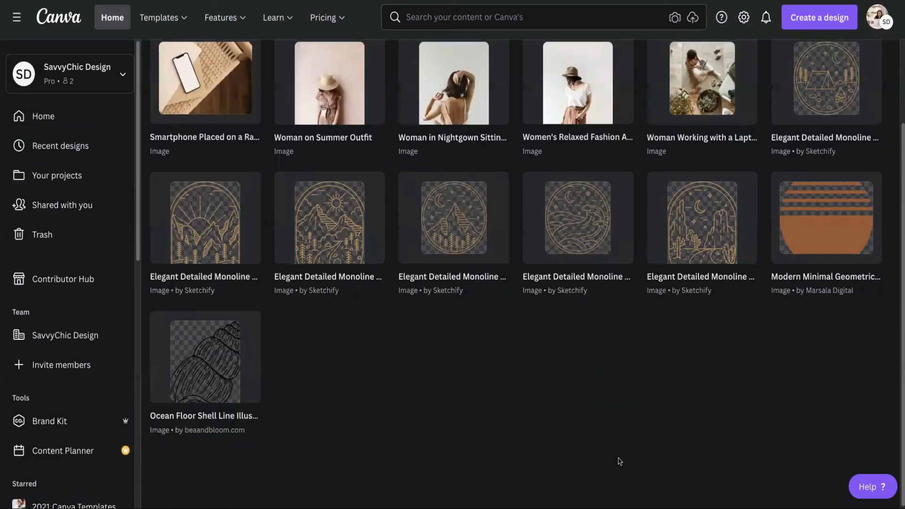
scroll(619, 461, "up", 2)
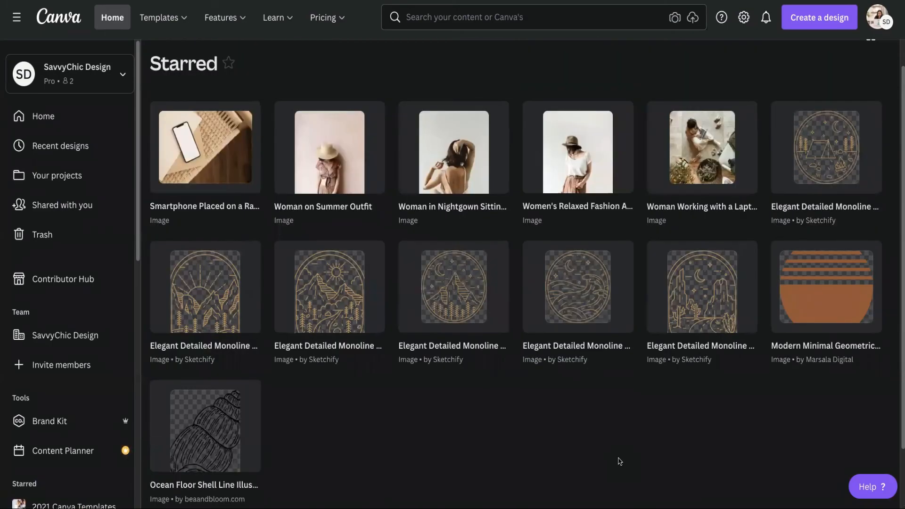